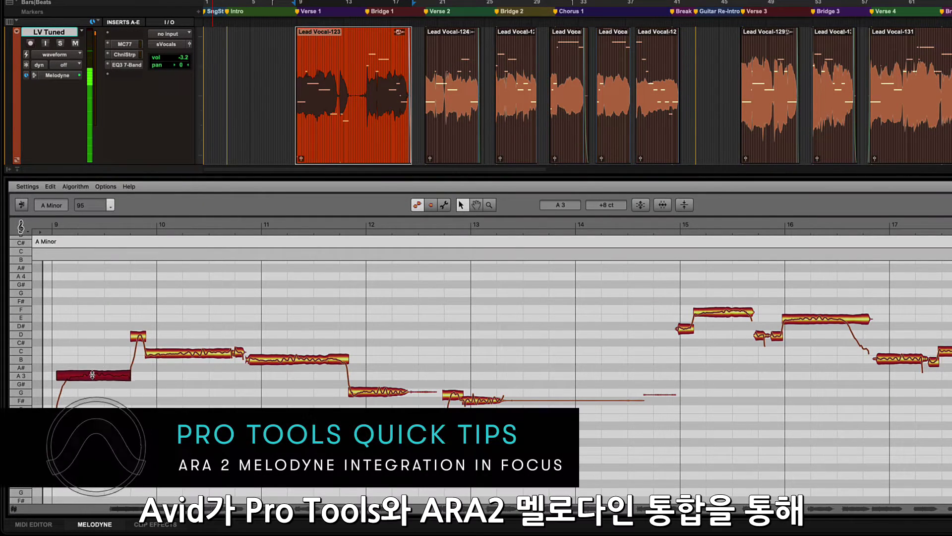
# - Pull the first note down to A3, shift the B3/G3 boundary later, and lengthen G3 into F#3
pyautogui.moveTo(338, 358)
pyautogui.mouseDown()
pyautogui.moveTo(324, 358)
pyautogui.moveTo(350, 358)
pyautogui.mouseUp()
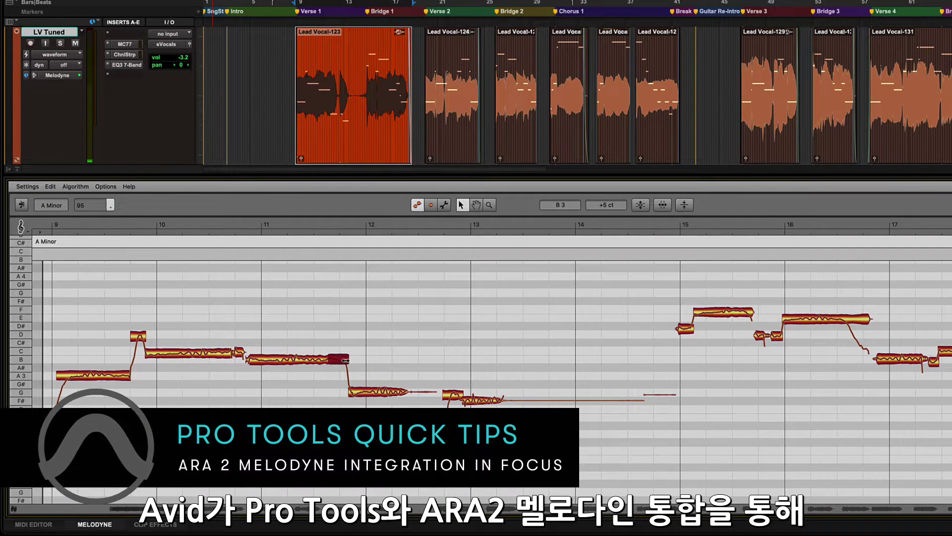
pyautogui.click(263, 363)
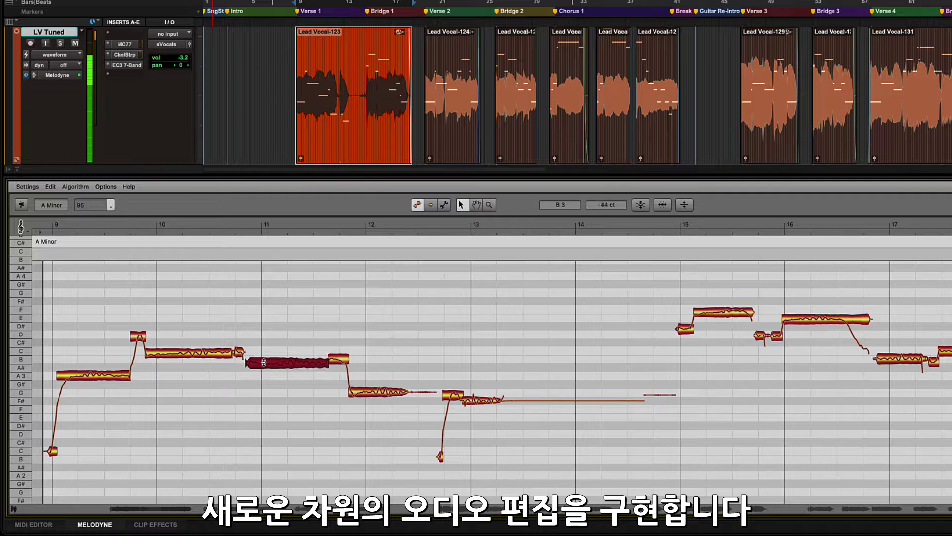
pyautogui.click(390, 390)
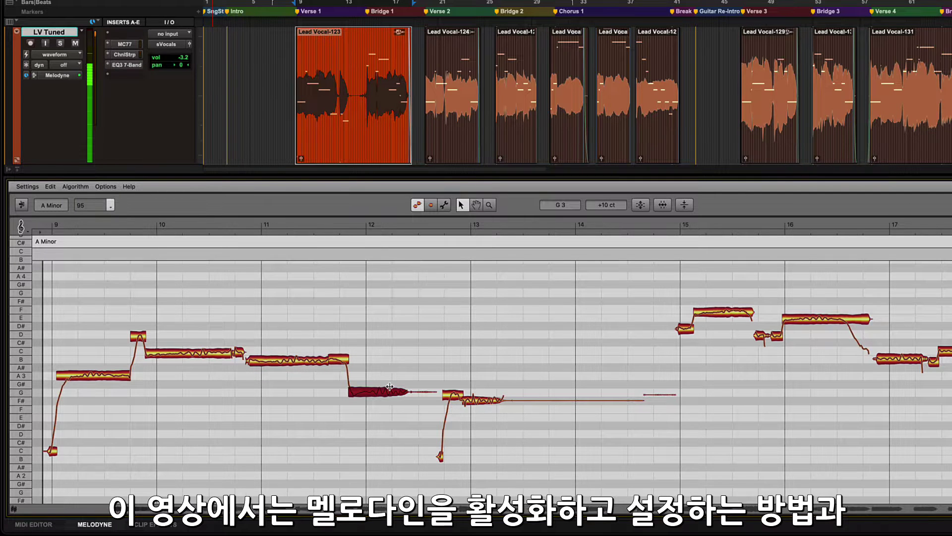
pyautogui.moveTo(350, 395)
pyautogui.mouseDown()
pyautogui.moveTo(361, 394)
pyautogui.moveTo(350, 394)
pyautogui.mouseUp()
pyautogui.click(498, 401)
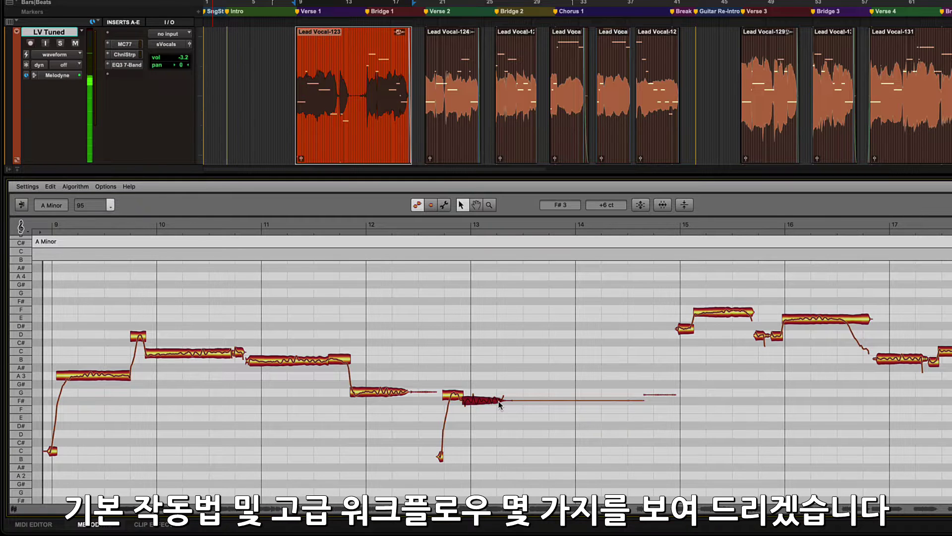
pyautogui.moveTo(462, 401); pyautogui.dragTo(469, 403)
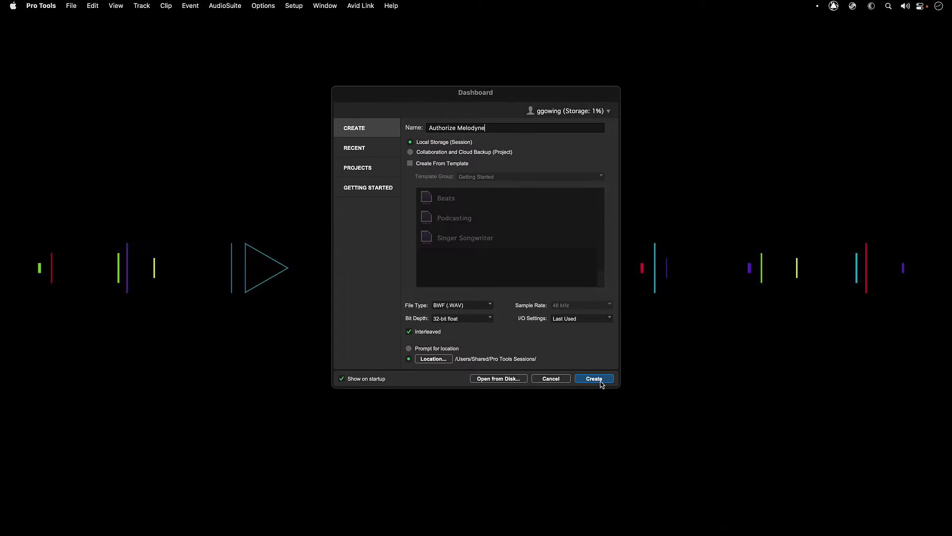
# - Create the new empty session named Authorize Melodyne from the Dashboard
pyautogui.click(601, 378)
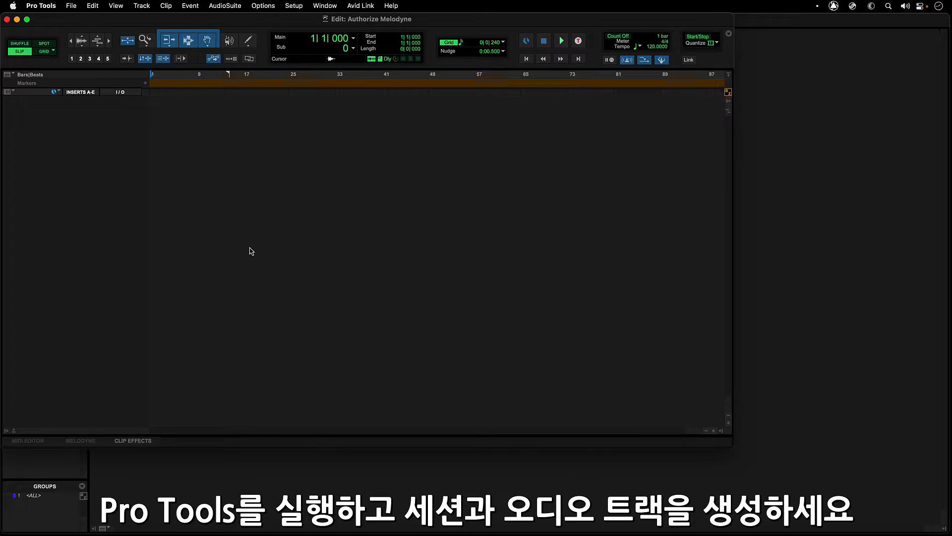
# - Add a new mono audio track and set its elastic audio plug-in to Melodyne
pyautogui.press('super+shift+n')
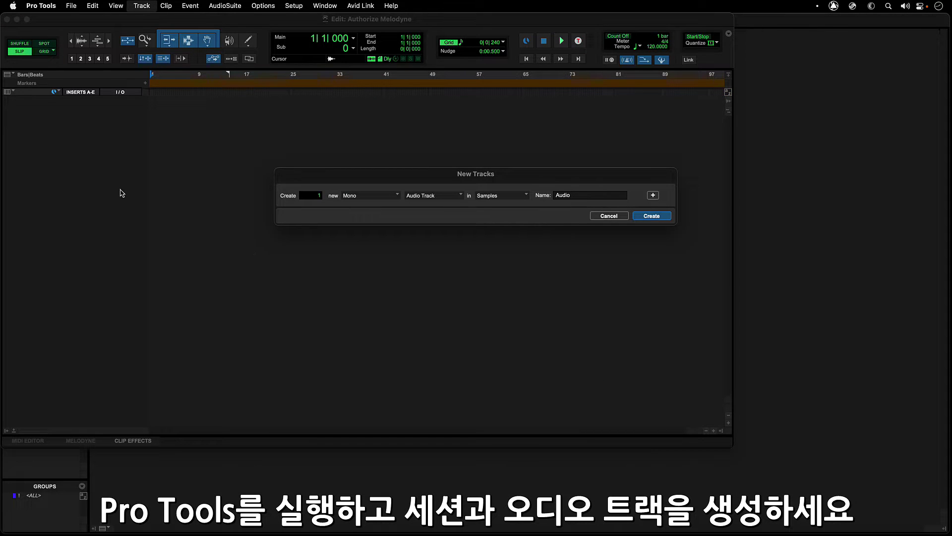
pyautogui.press('Return')
pyautogui.click(14, 138)
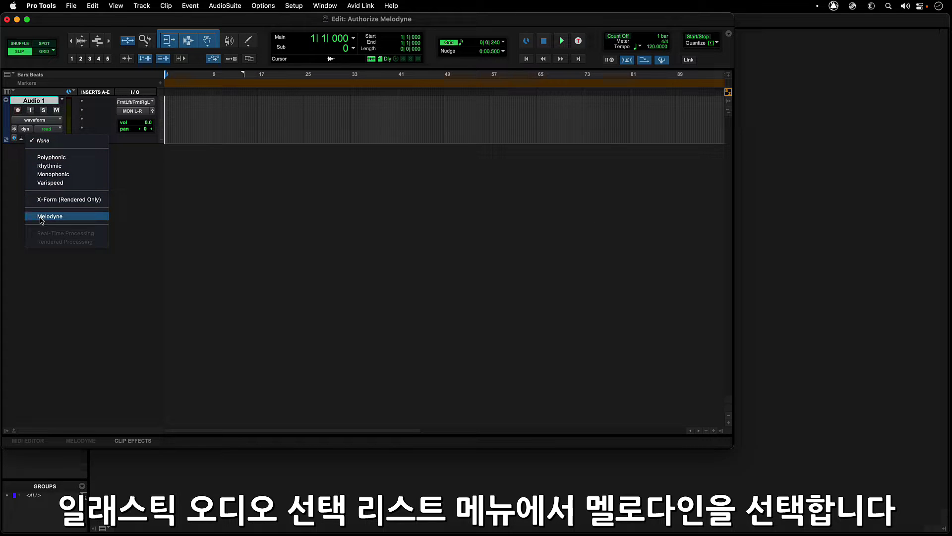
pyautogui.click(41, 216)
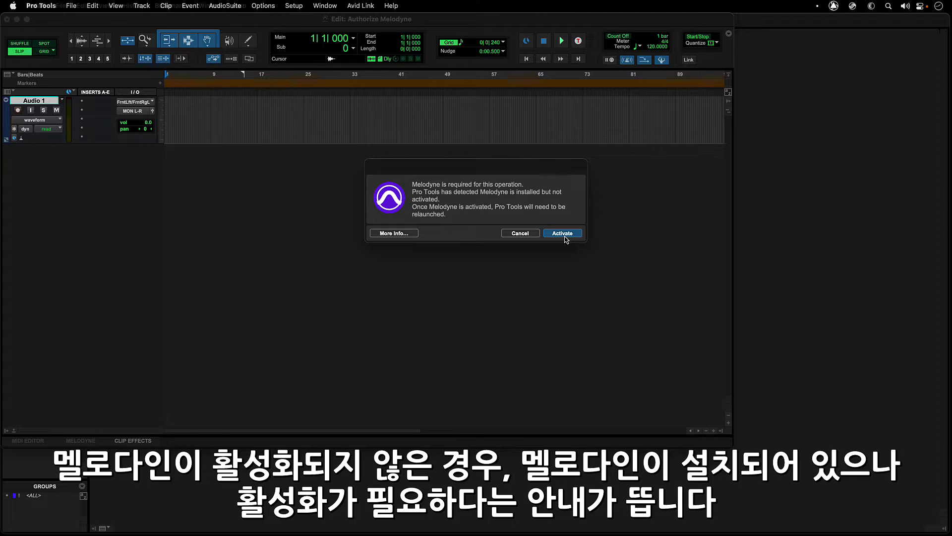
# - Activate the Melodyne licence on this computer via the Celemony login, then quit Pro Tools
pyautogui.click(564, 234)
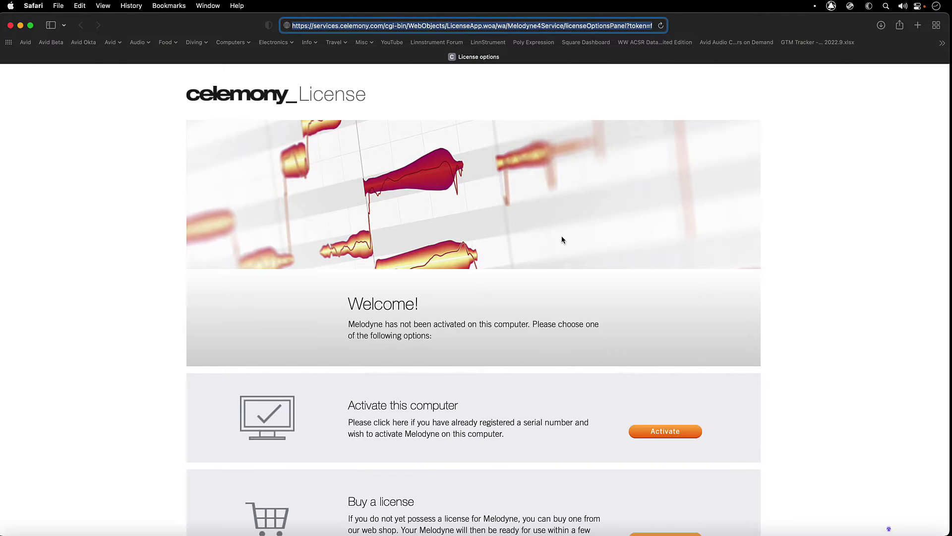
pyautogui.click(665, 431)
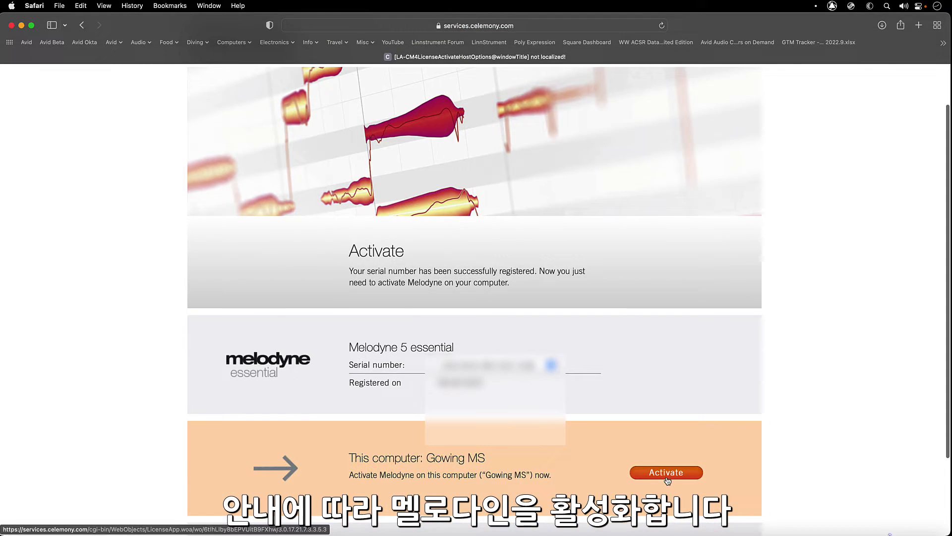
pyautogui.click(666, 471)
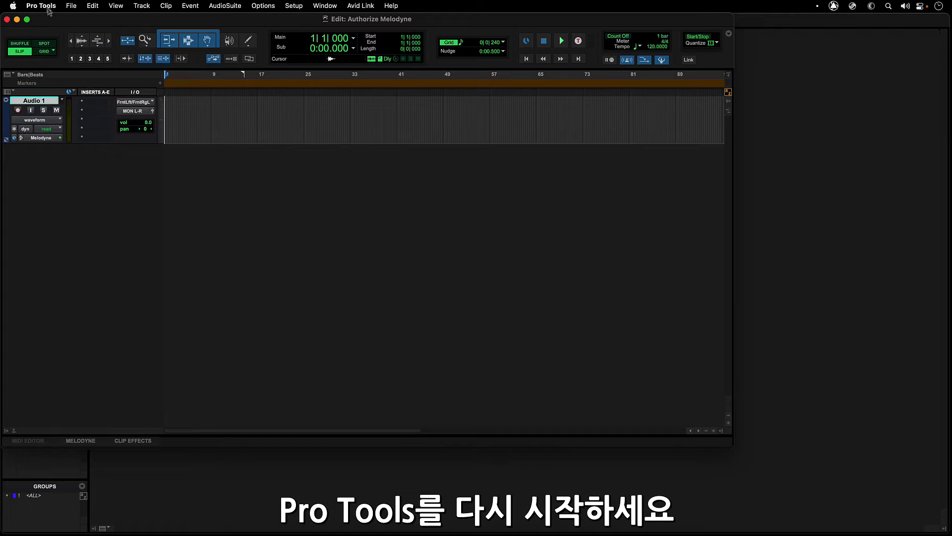
pyautogui.click(41, 6)
pyautogui.click(45, 111)
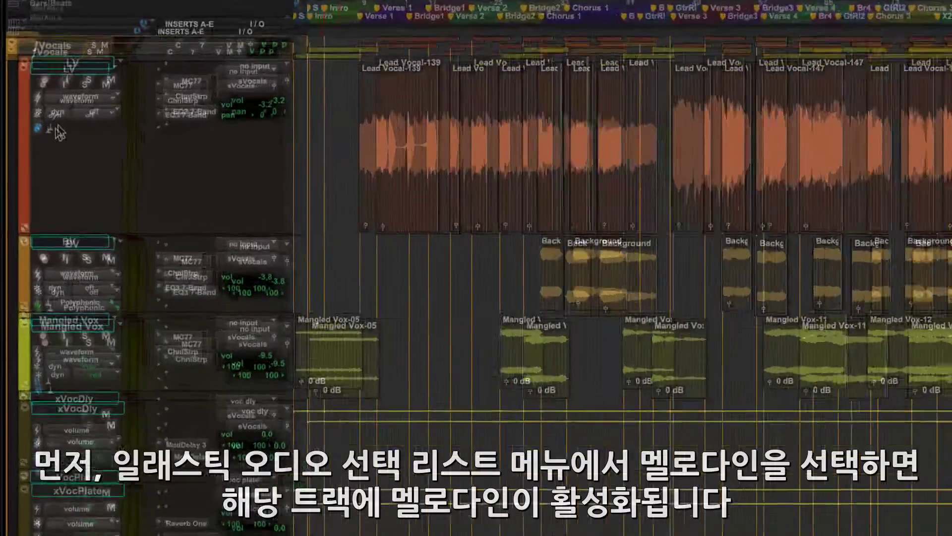
# - Choose Melodyne in the LV track's Elastic Audio plug-in selector
pyautogui.click(30, 154)
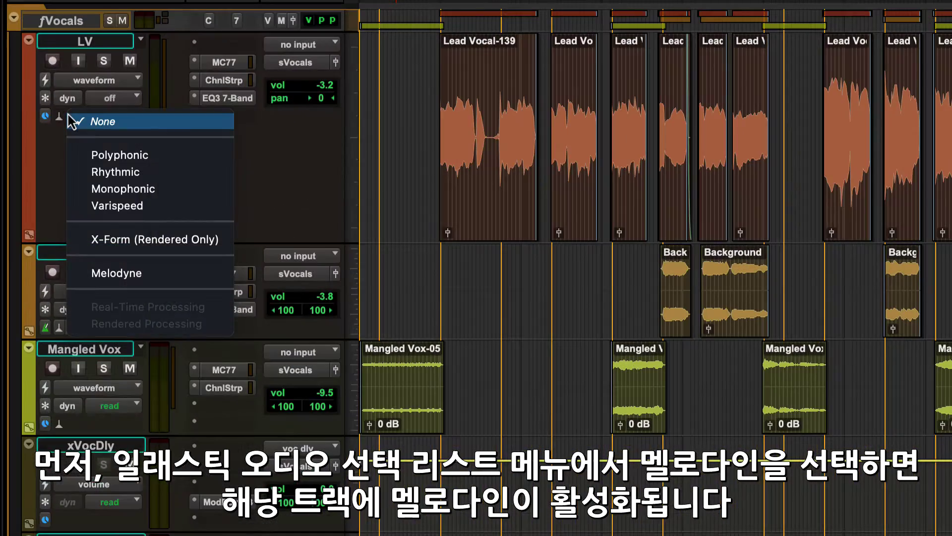
pyautogui.click(75, 276)
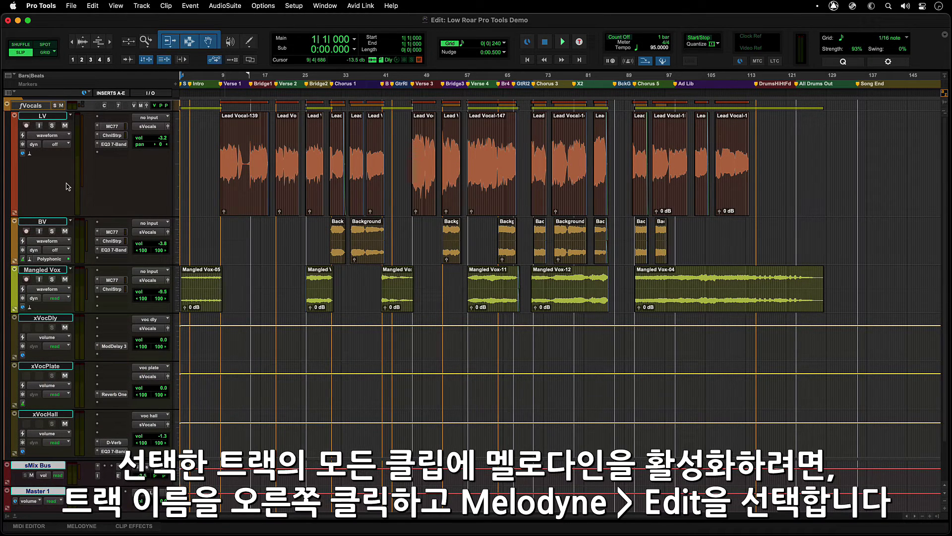
# - Open all LV track clips, then clip Lead Vocal-139, in Melodyne using Melodyne > Edit
pyautogui.rightClick(27, 118)
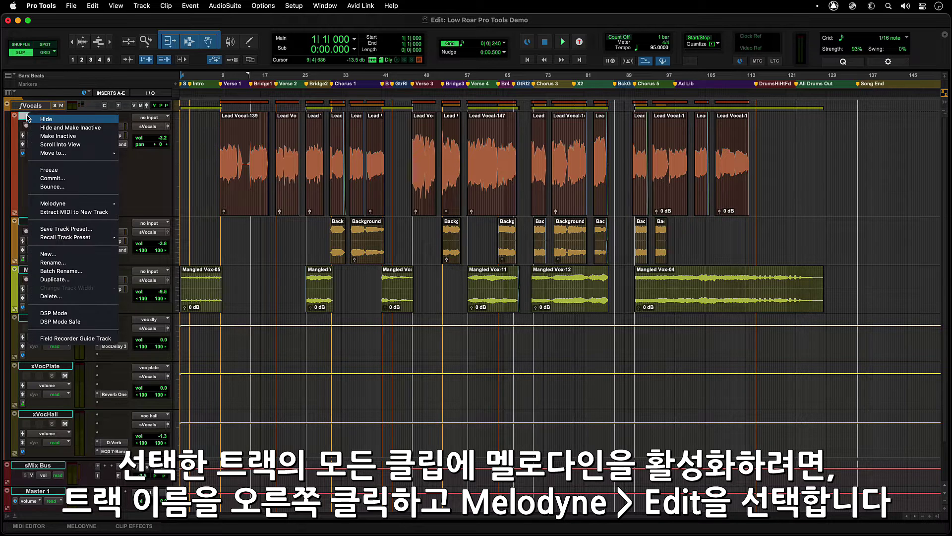
pyautogui.moveTo(44, 203)
pyautogui.click(133, 206)
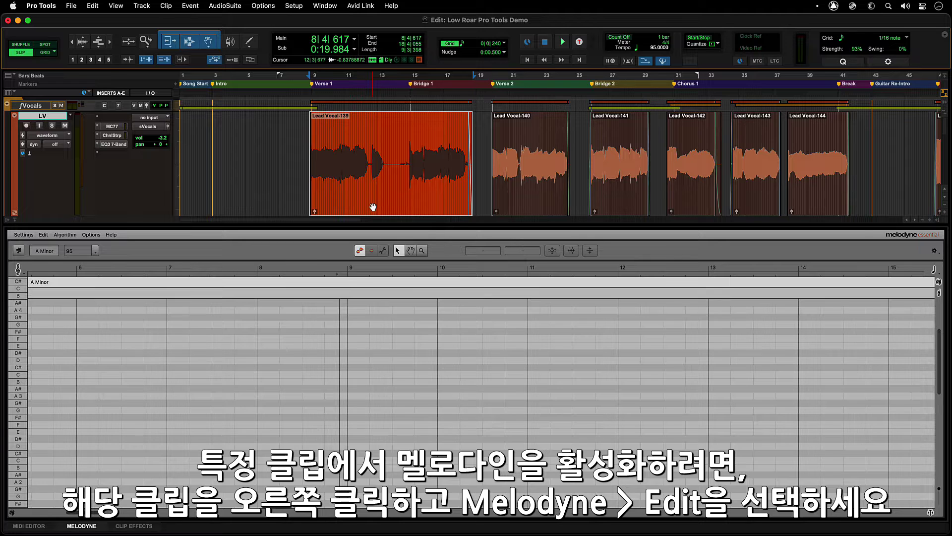
pyautogui.rightClick(375, 205)
pyautogui.moveTo(389, 337)
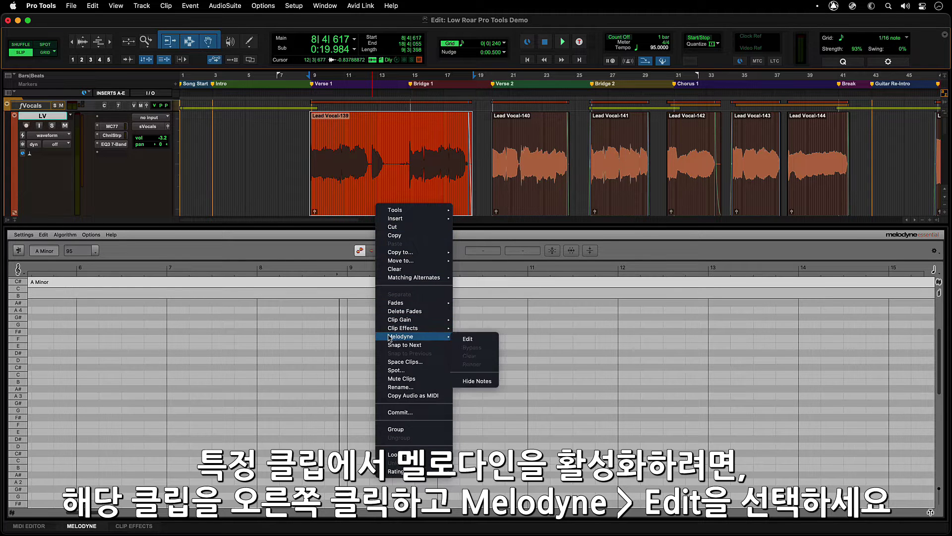
pyautogui.click(462, 337)
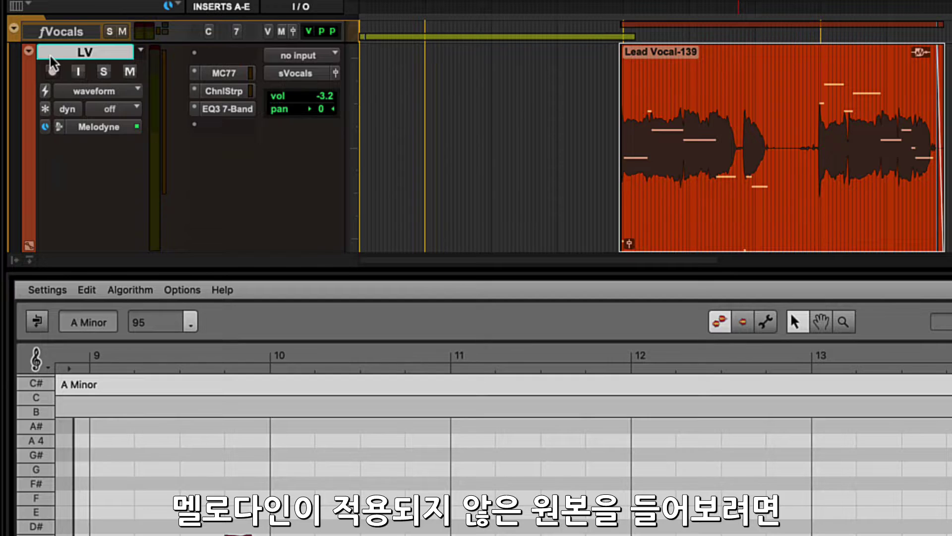
# - Bypass Melodyne on the LV track
pyautogui.rightClick(25, 116)
pyautogui.moveTo(193, 231)
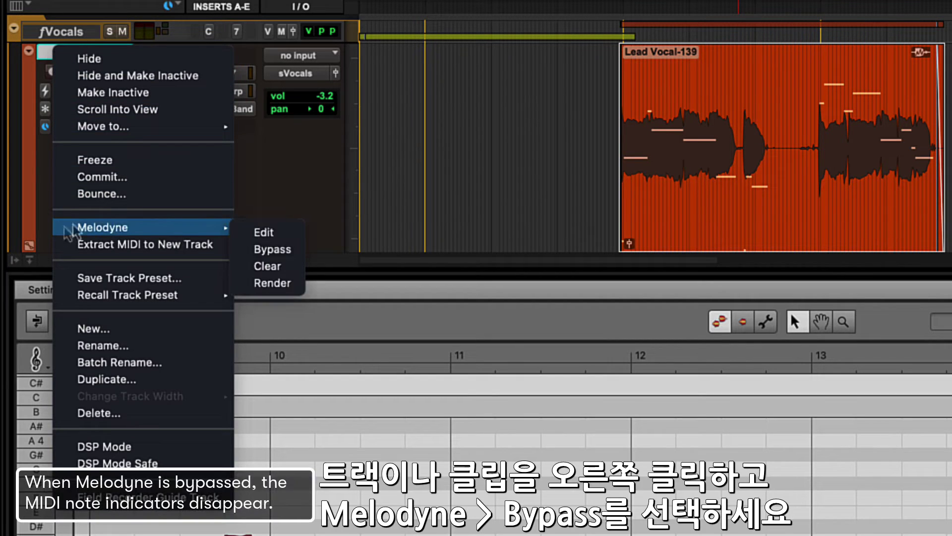
pyautogui.click(249, 248)
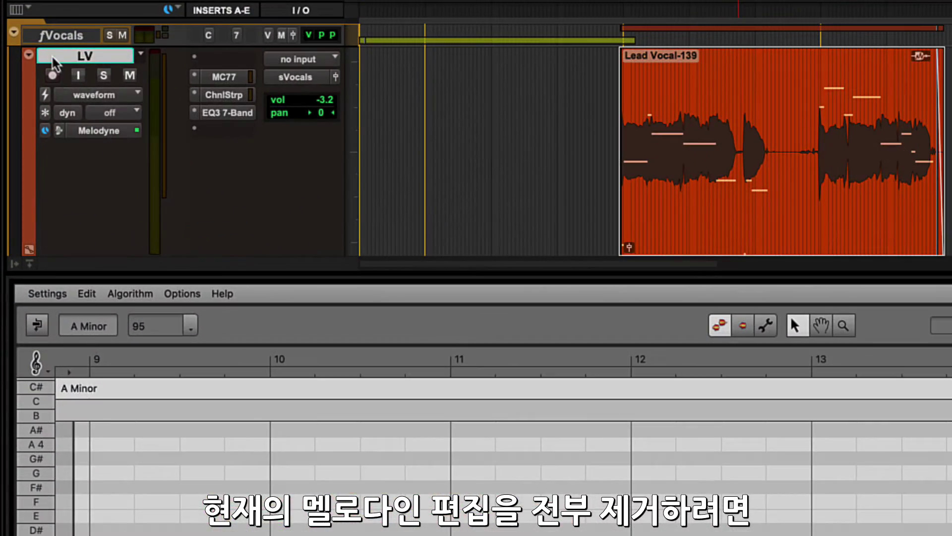
# - Clear the LV track's Melodyne edits
pyautogui.rightClick(27, 116)
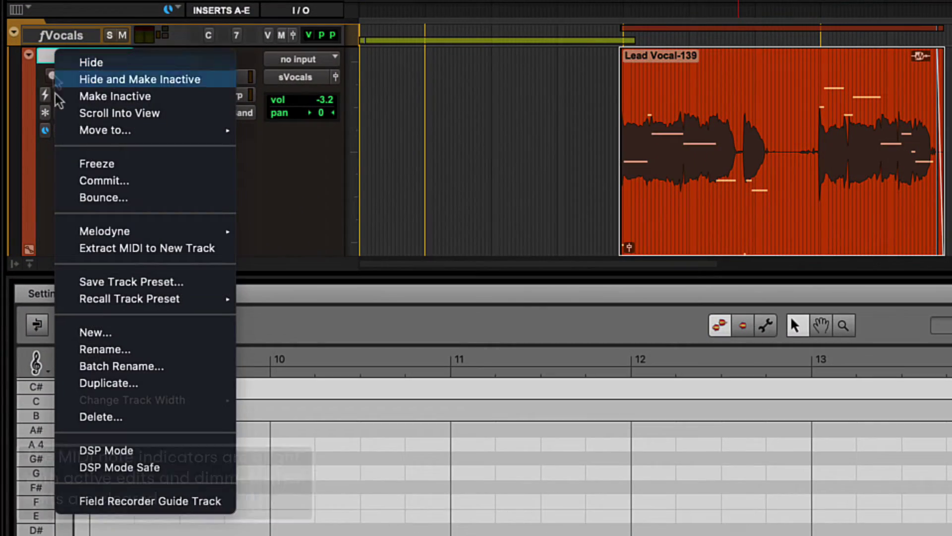
pyautogui.moveTo(181, 233)
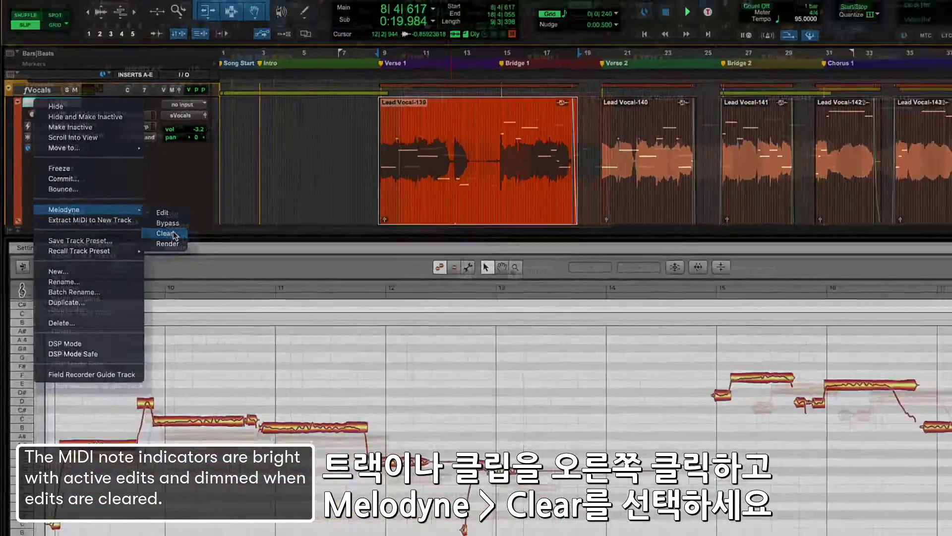
pyautogui.click(174, 233)
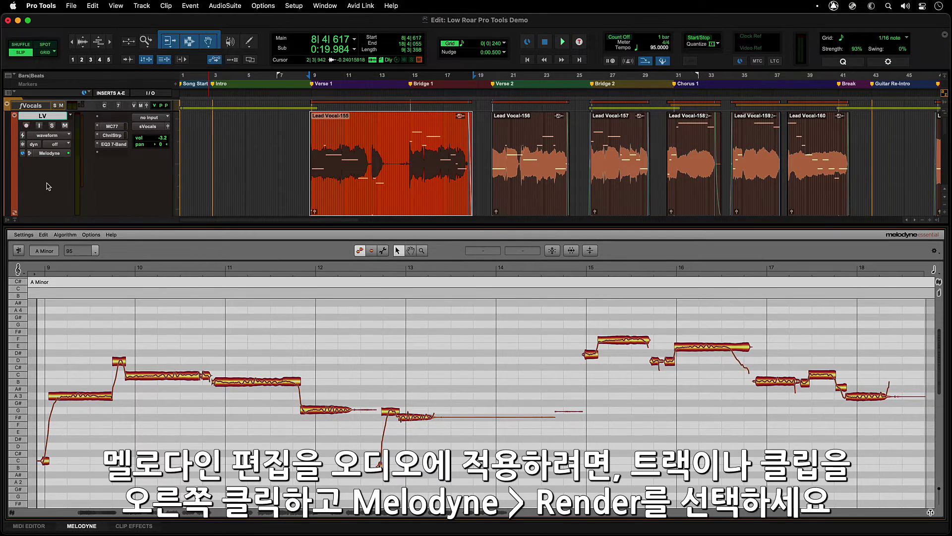
# - Render the Melodyne edits into the LV track's audio clips
pyautogui.rightClick(27, 119)
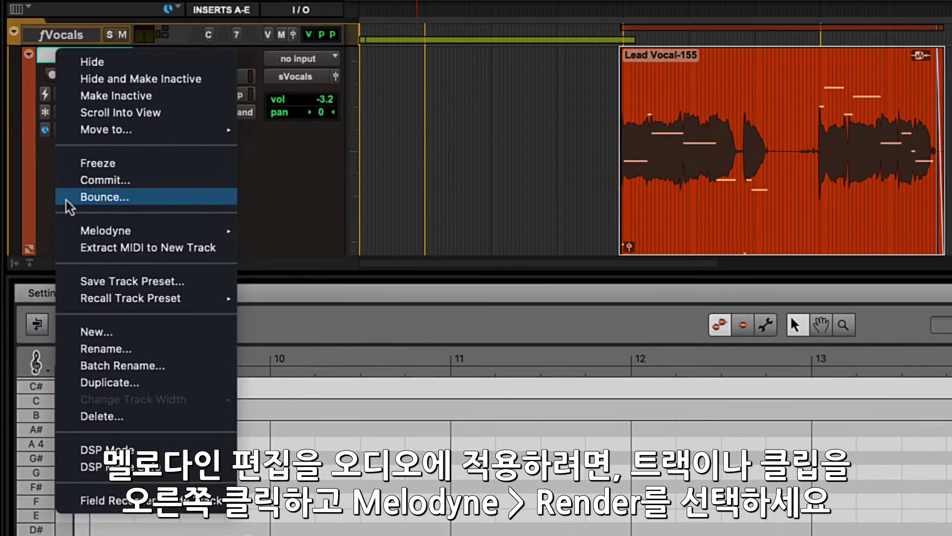
pyautogui.moveTo(107, 203)
pyautogui.click(256, 288)
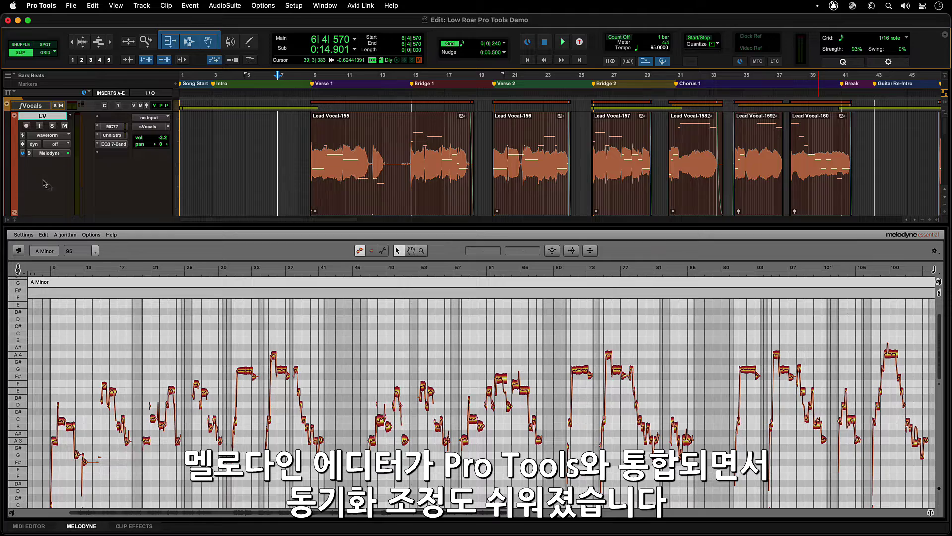
# - Enable Zoom to Selection in DAW and select clips Lead Vocal-155 to 157, ending on Lead Vocal-155
pyautogui.click(84, 236)
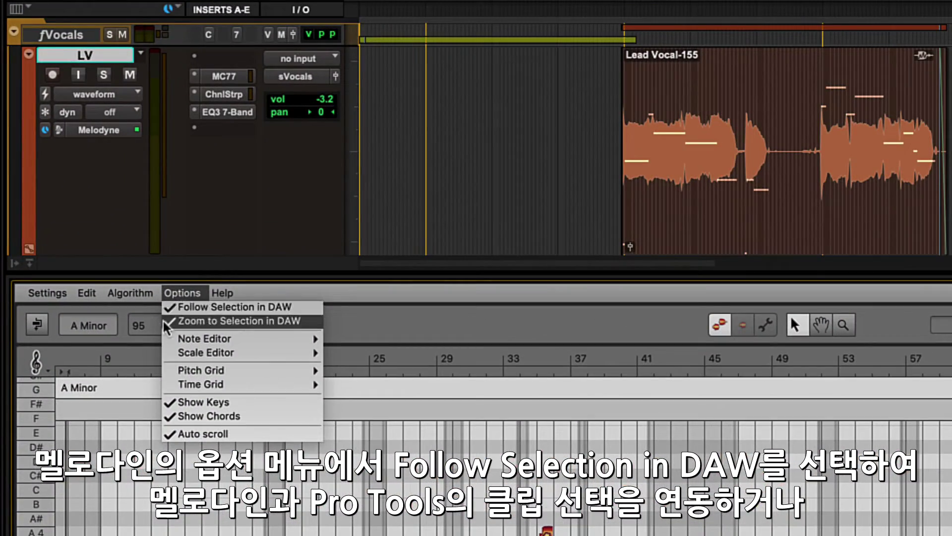
pyautogui.click(124, 316)
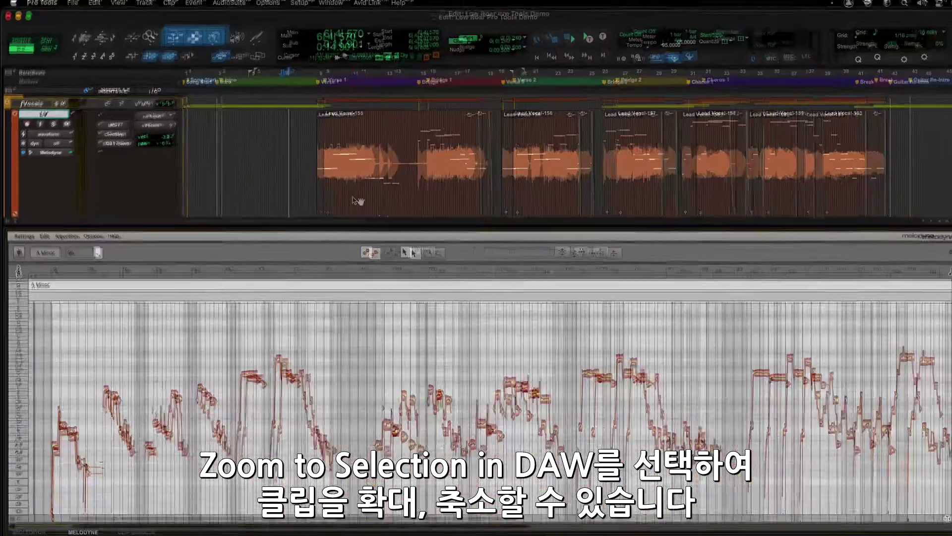
pyautogui.click(882, 199)
pyautogui.click(521, 193)
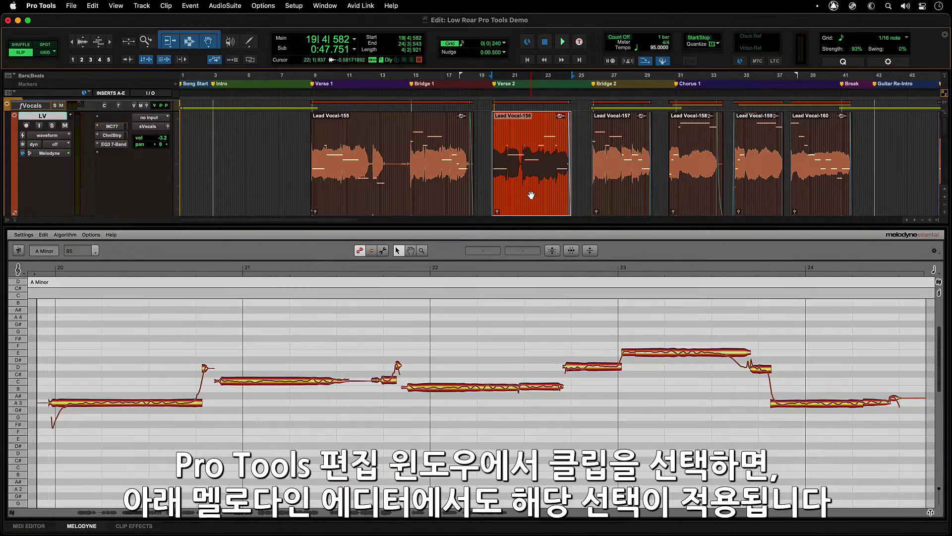
pyautogui.click(622, 195)
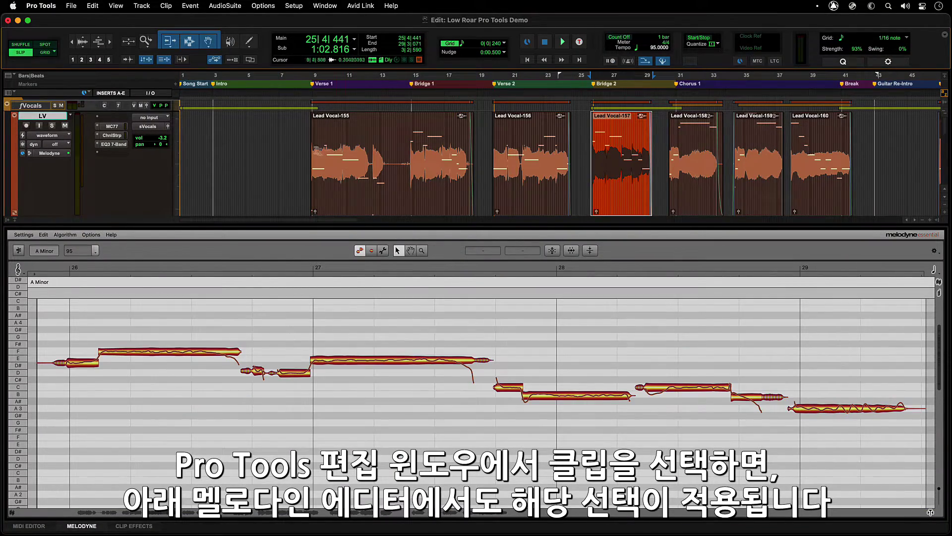
pyautogui.moveTo(302, 130); pyautogui.dragTo(655, 145)
pyautogui.click(431, 199)
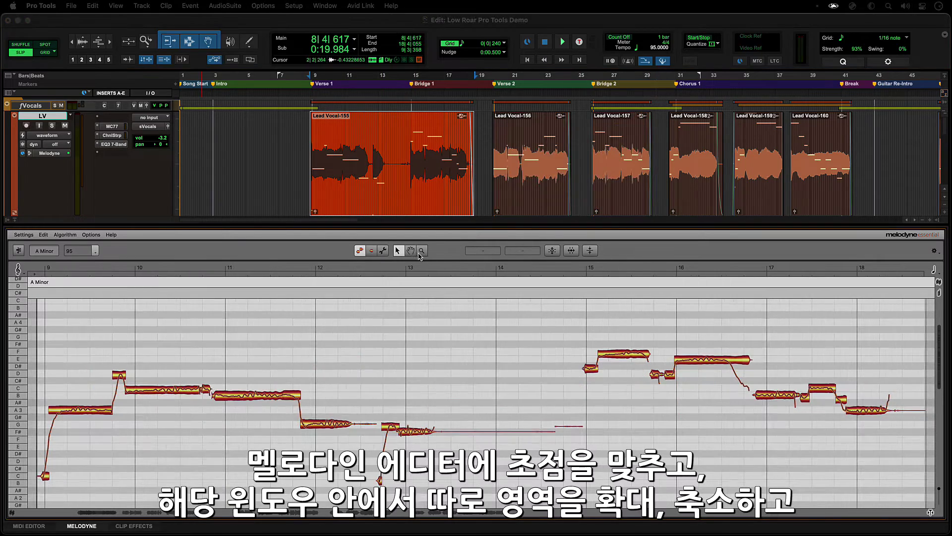
# - Zoom the Melodyne note view in and back out with the zoom tool
pyautogui.click(421, 253)
pyautogui.moveTo(429, 355); pyautogui.dragTo(374, 337)
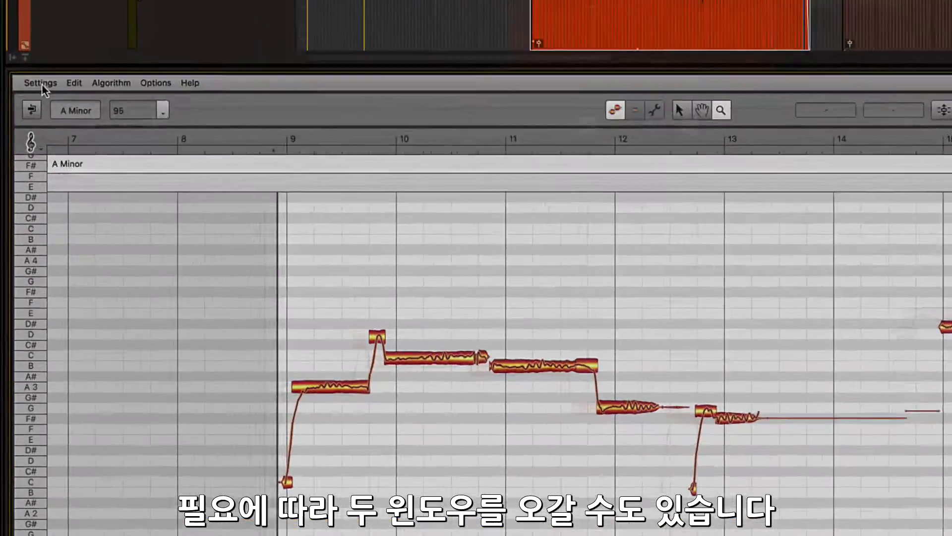
pyautogui.click(23, 235)
# - Choose the Pro Tools preset for Melodyne's keyboard shortcuts in Preferences
pyautogui.click(33, 36)
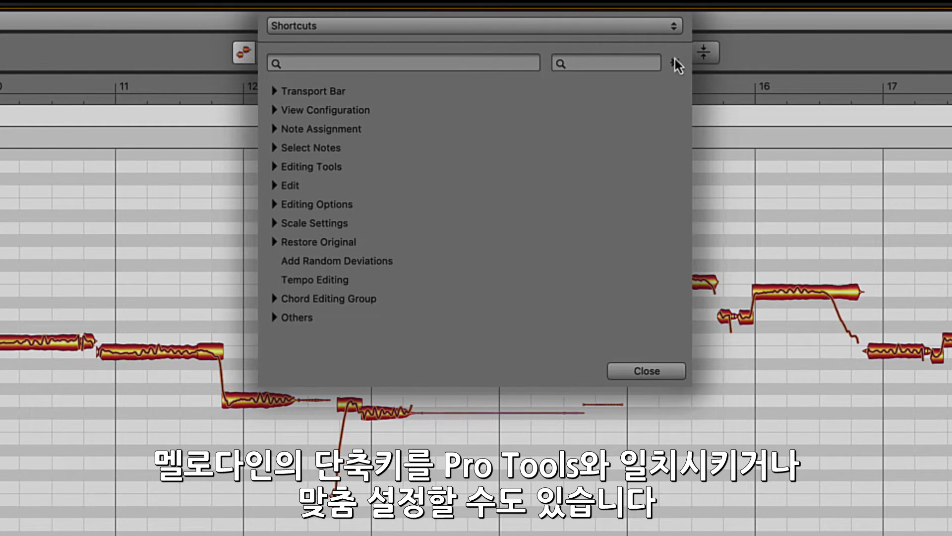
pyautogui.click(676, 62)
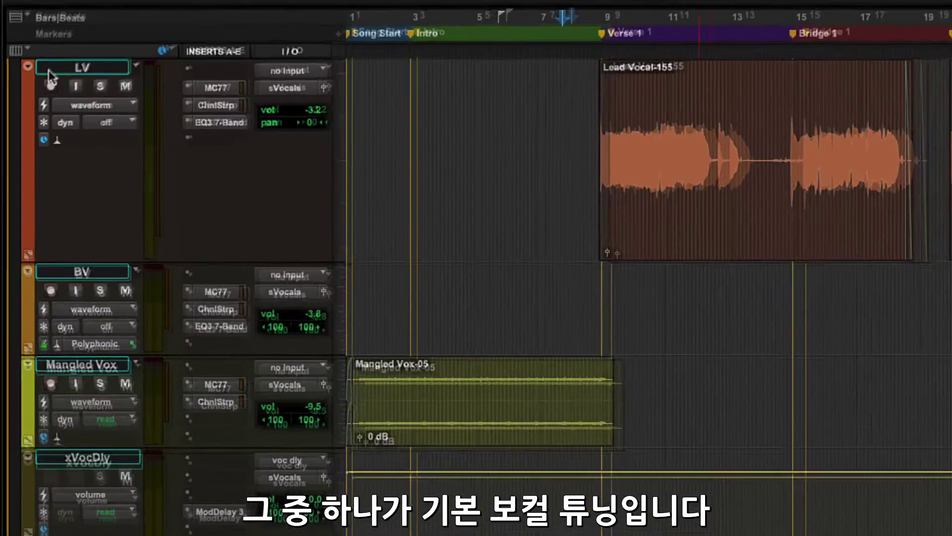
# - Reopen the LV track in Melodyne and raise Pitch Center in the Correct Pitch Macro for Lead Vocal-155
pyautogui.rightClick(24, 102)
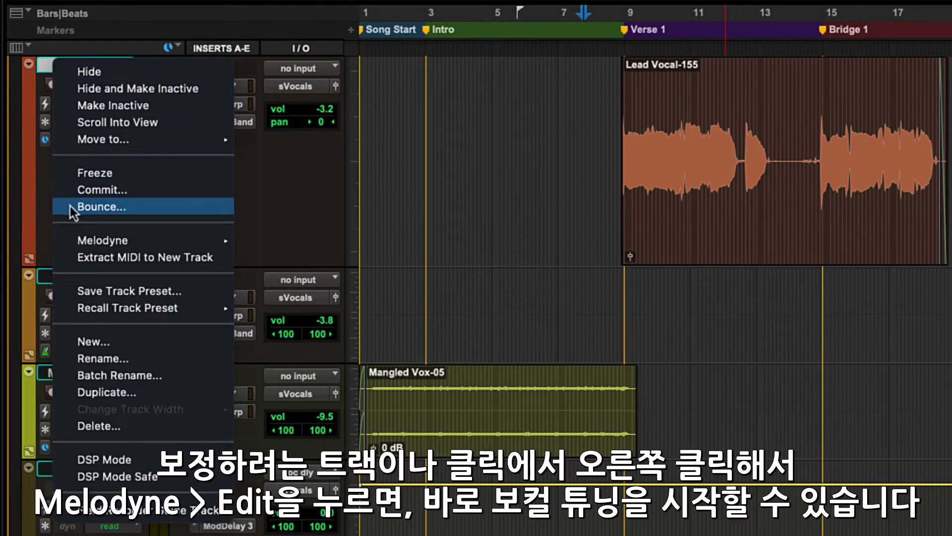
pyautogui.moveTo(67, 238)
pyautogui.click(264, 246)
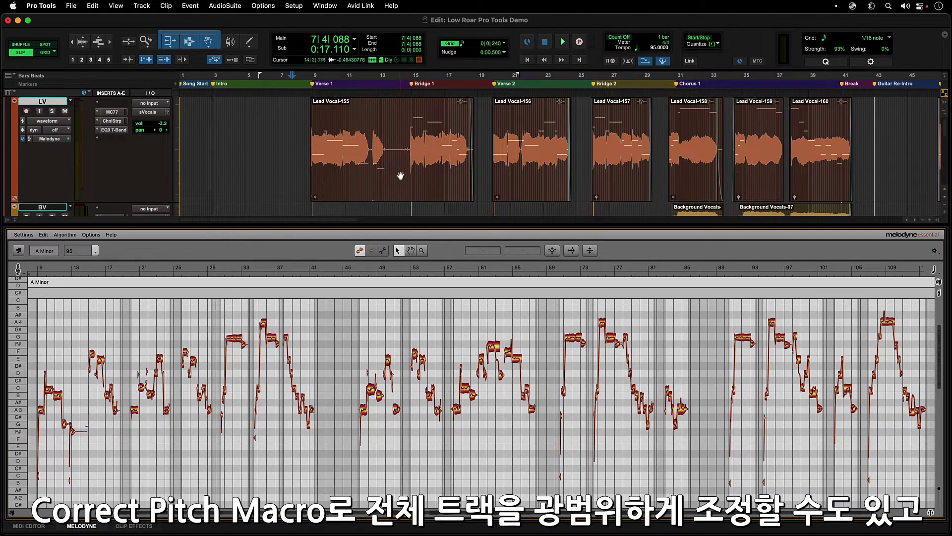
pyautogui.click(402, 180)
pyautogui.click(552, 251)
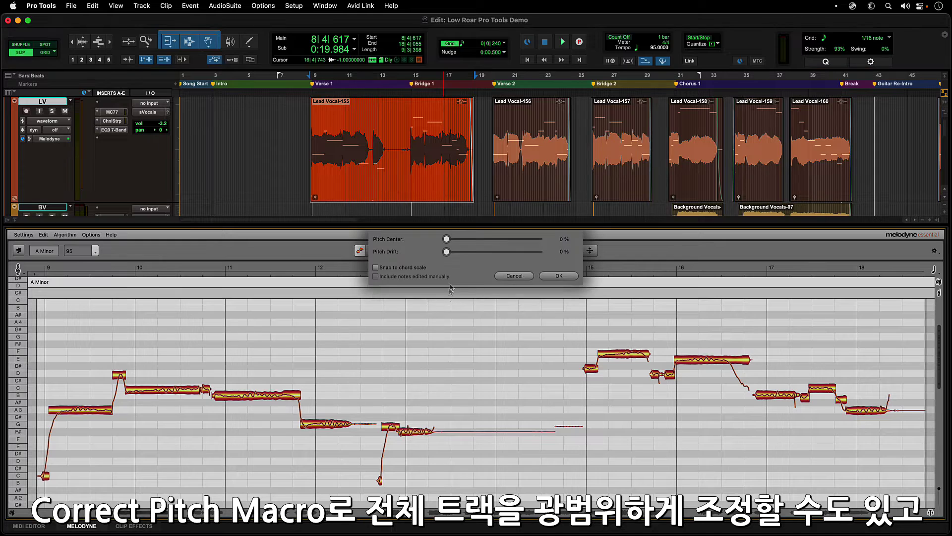
pyautogui.moveTo(447, 239); pyautogui.dragTo(500, 240)
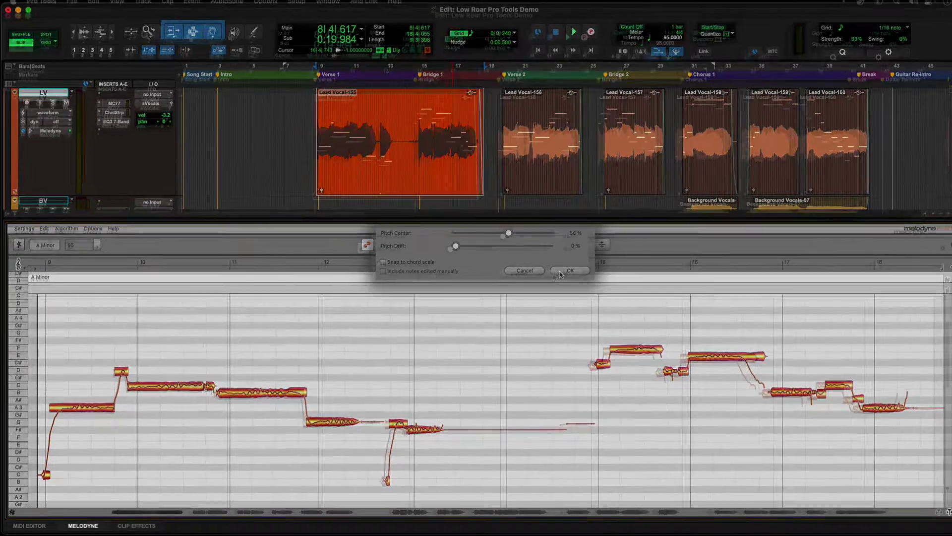
# - Apply the pitch correction and fine-tune the bar 11 B note slightly upward
pyautogui.click(559, 270)
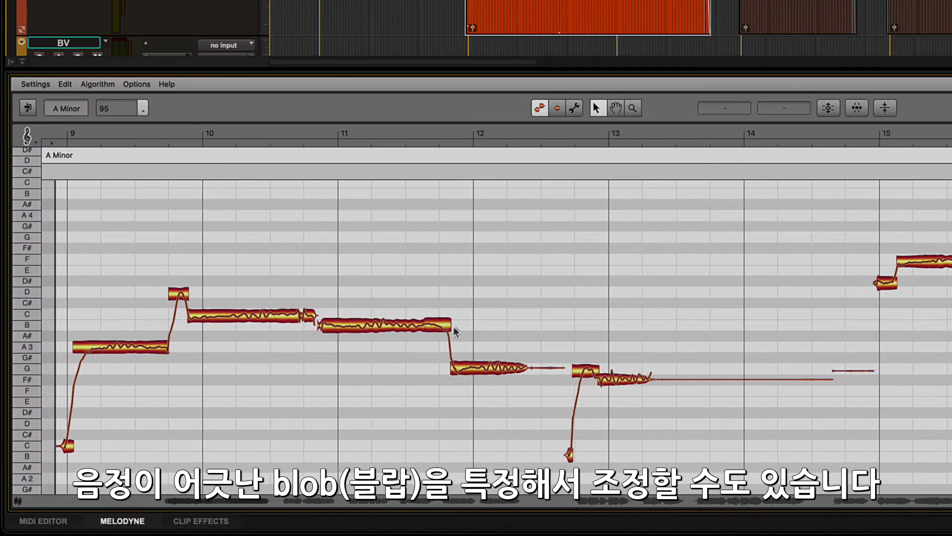
pyautogui.click(486, 373)
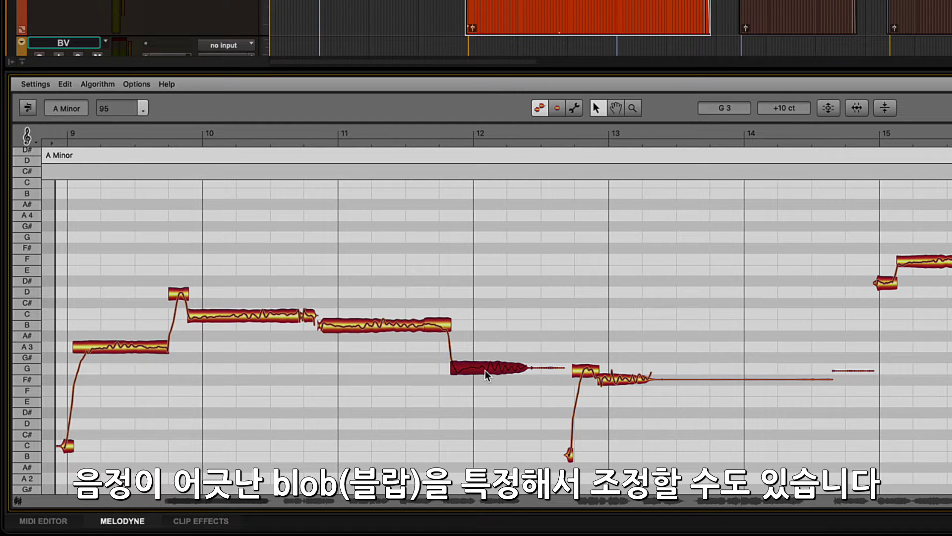
pyautogui.click(375, 326)
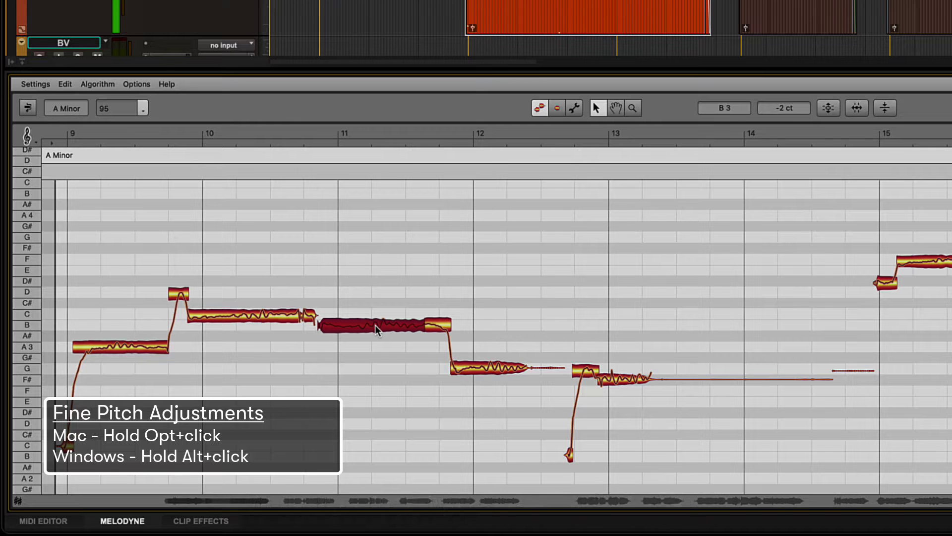
pyautogui.moveTo(375, 326); pyautogui.dragTo(377, 326)
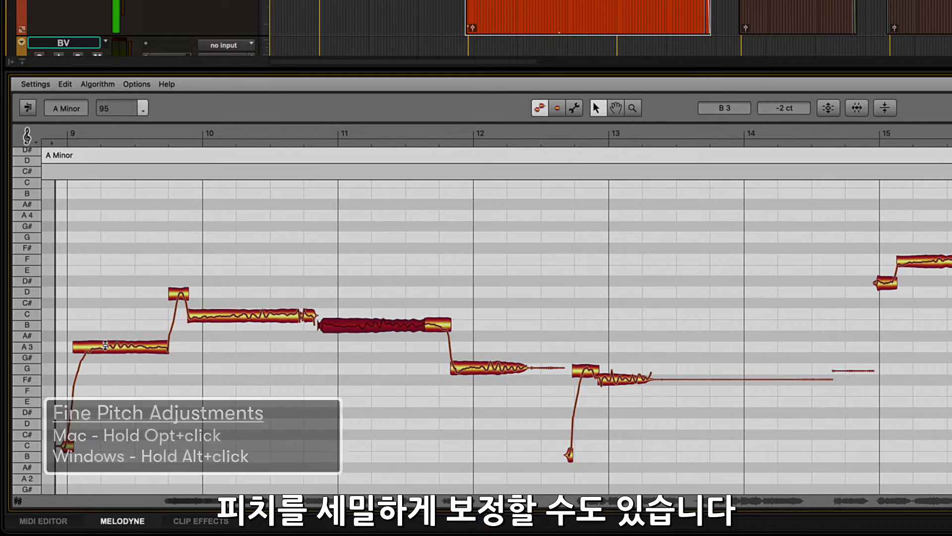
pyautogui.click(109, 367)
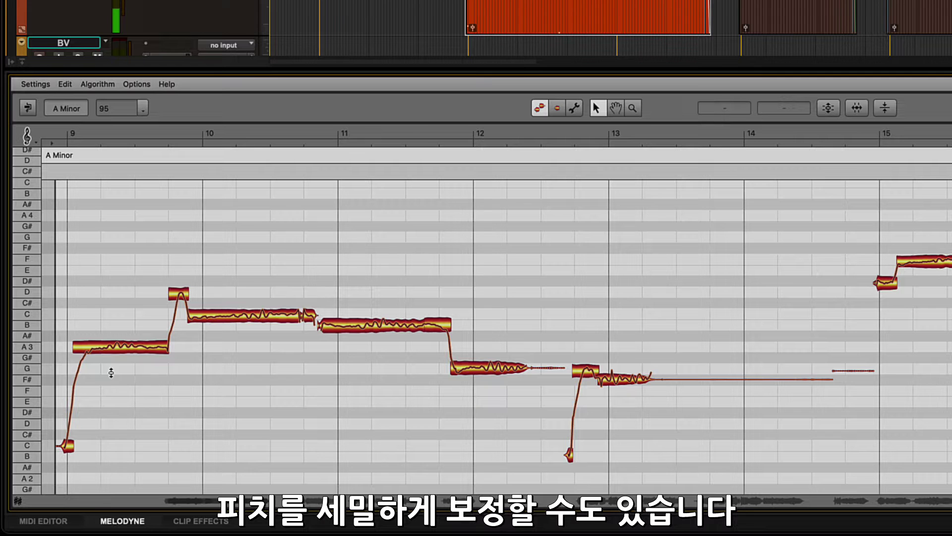
# - Split the bar 9 A3 note, nudge its left half up, and move the B note to D4
pyautogui.doubleClick(110, 342)
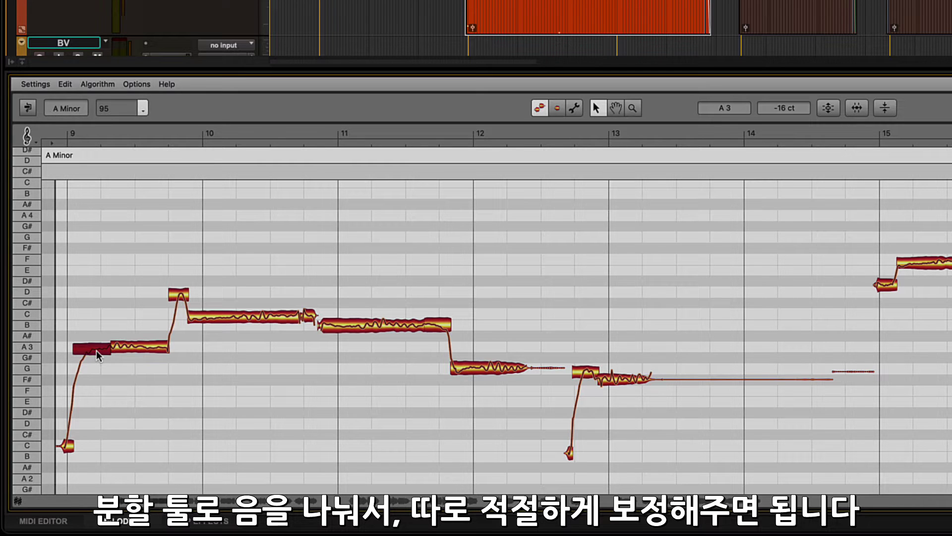
pyautogui.moveTo(96, 348); pyautogui.dragTo(100, 346)
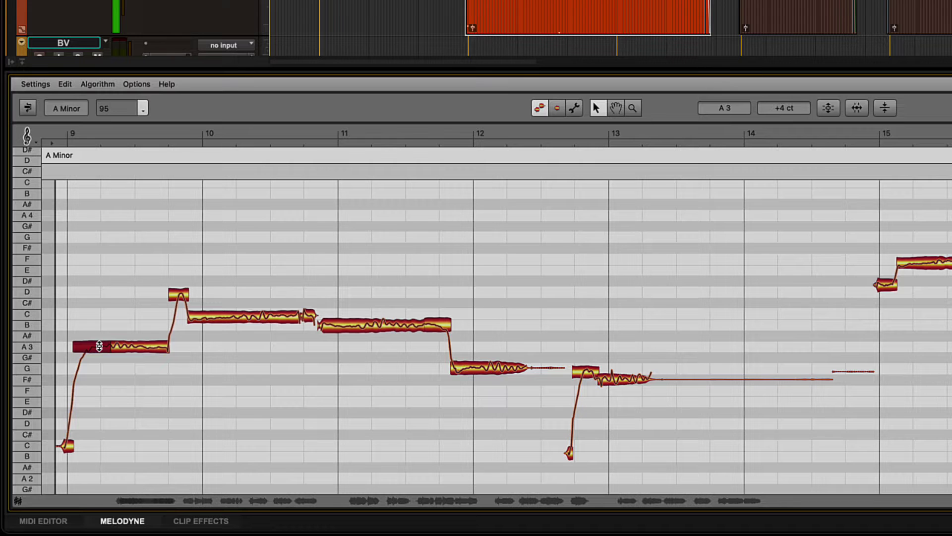
pyautogui.click(354, 305)
pyautogui.moveTo(362, 330); pyautogui.dragTo(365, 298)
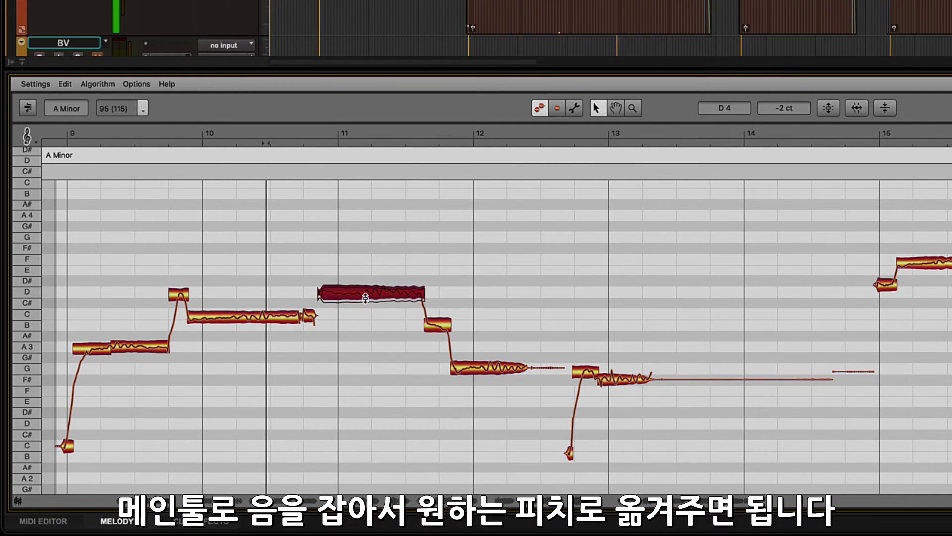
pyautogui.press('space')
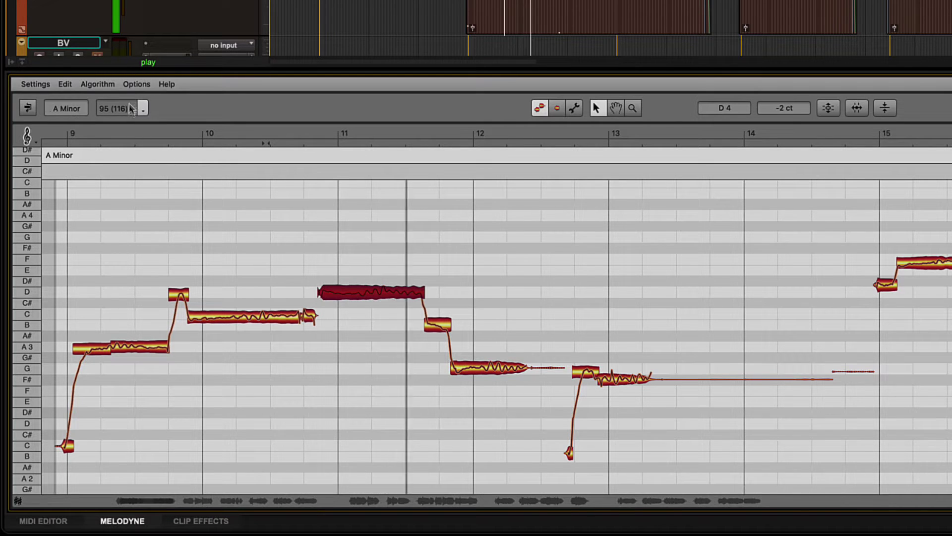
# - Turn on Key Snap for the pitch grid and move the note back down to B3
pyautogui.click(133, 85)
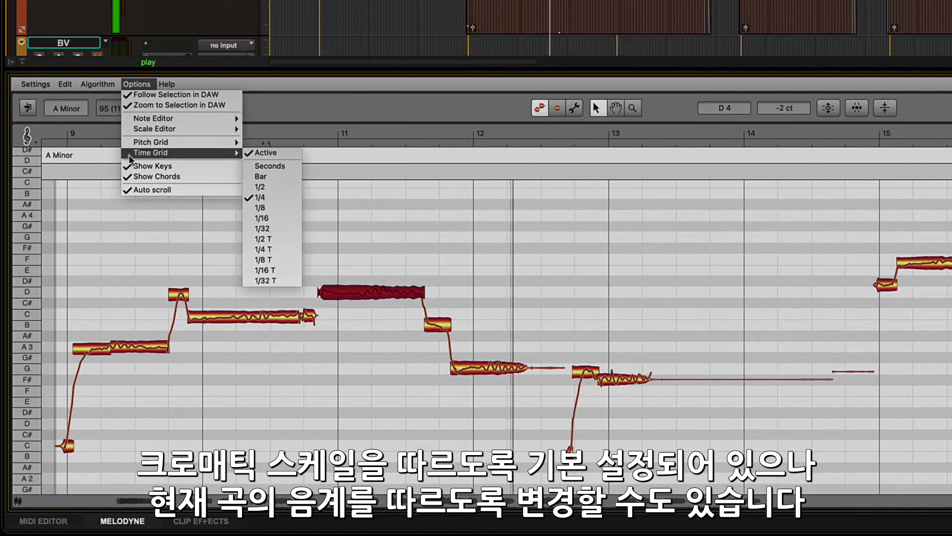
pyautogui.moveTo(223, 142)
pyautogui.click(251, 152)
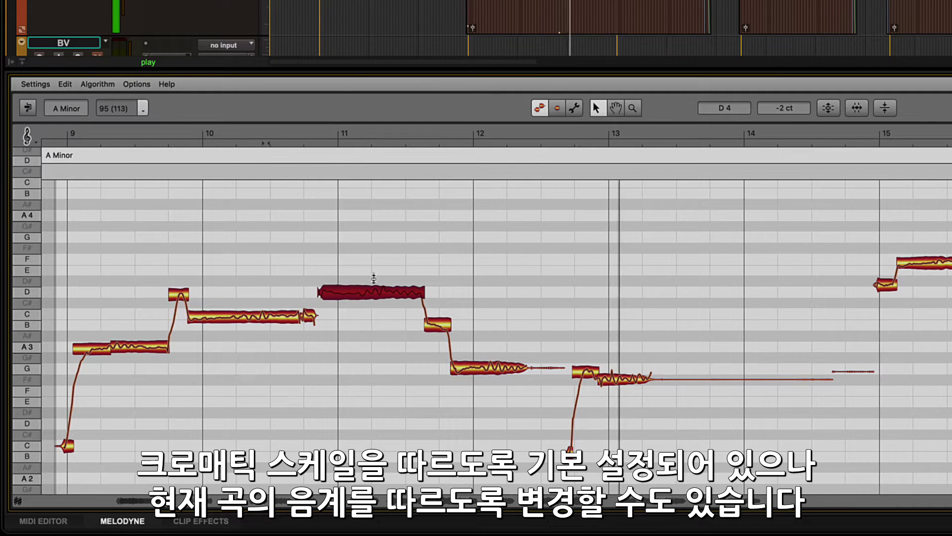
pyautogui.moveTo(369, 298); pyautogui.dragTo(368, 331)
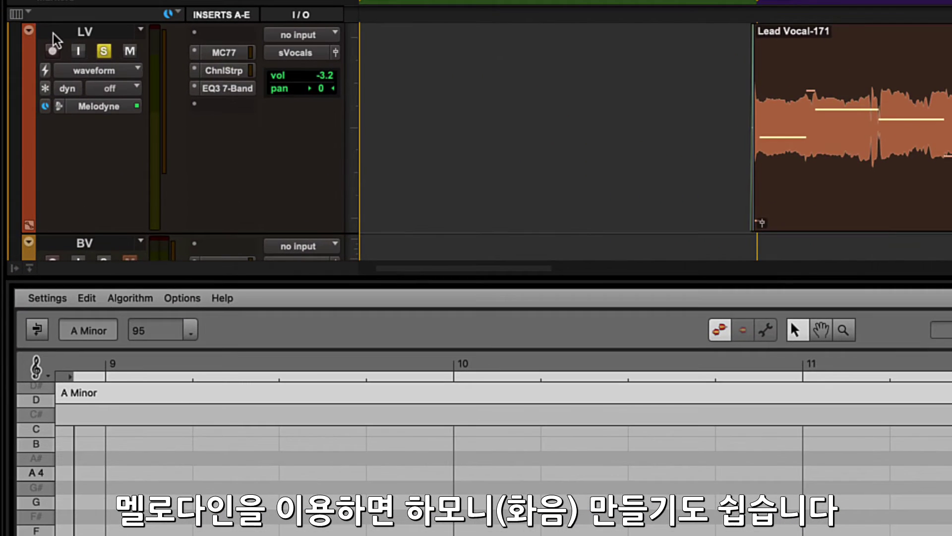
# - Duplicate the LV track as LV.dup1 and delete its Lead Vocal-259 clip, keeping clips 258 and 260
pyautogui.rightClick(41, 101)
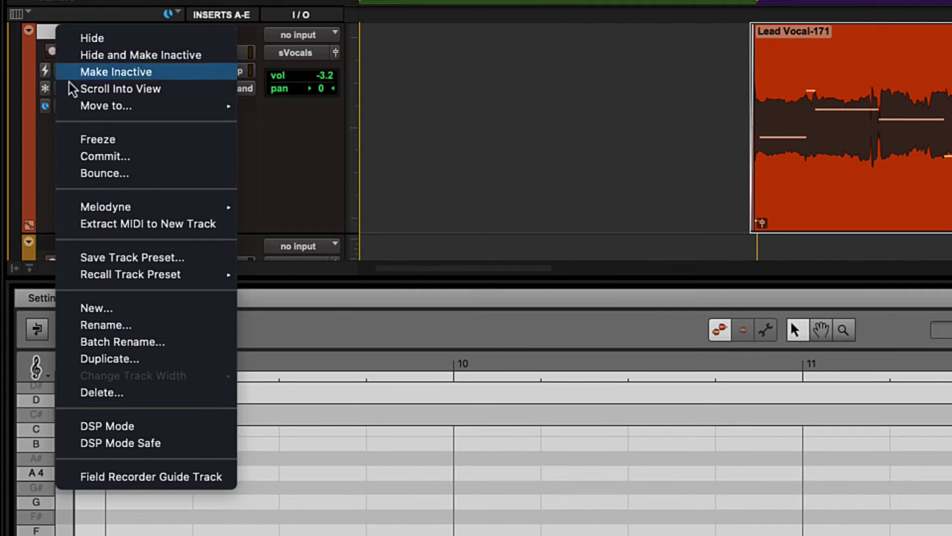
pyautogui.click(80, 360)
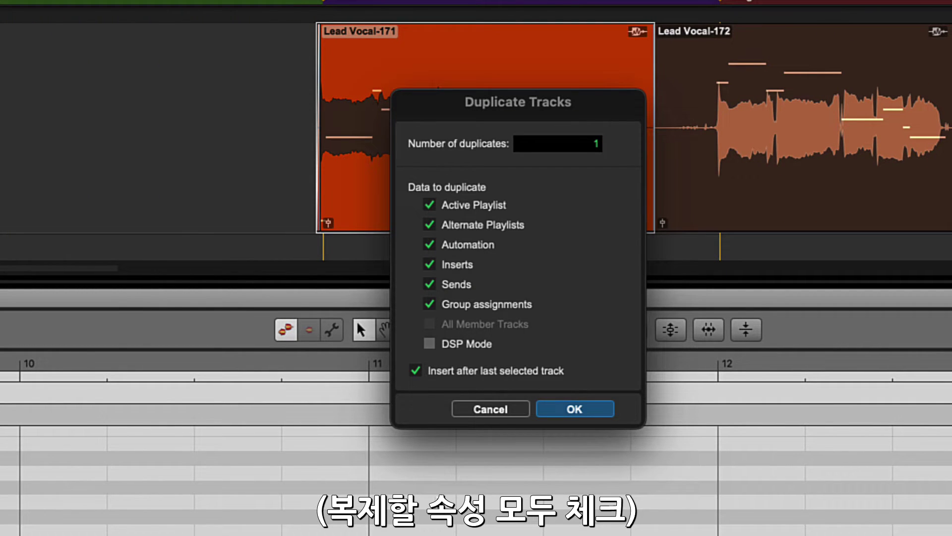
pyautogui.press('Return')
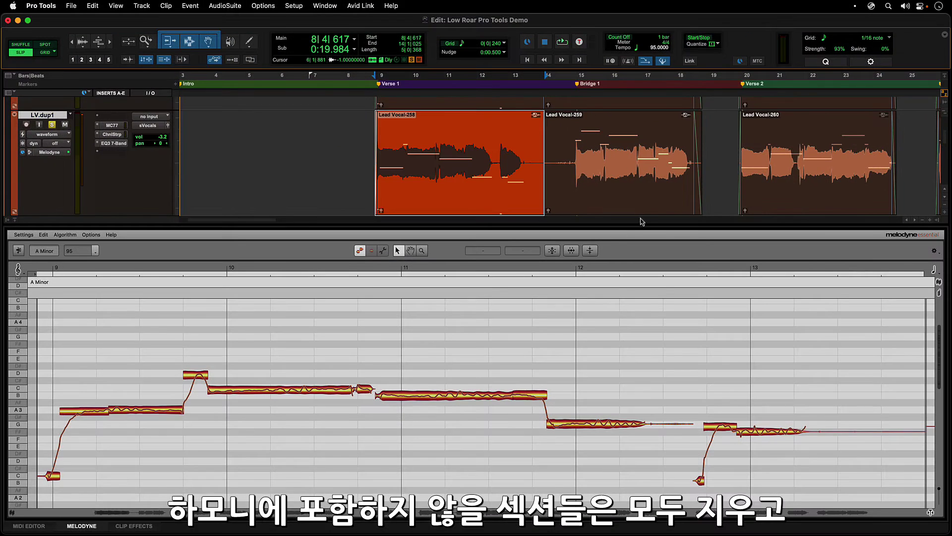
pyautogui.click(635, 205)
pyautogui.press('Delete')
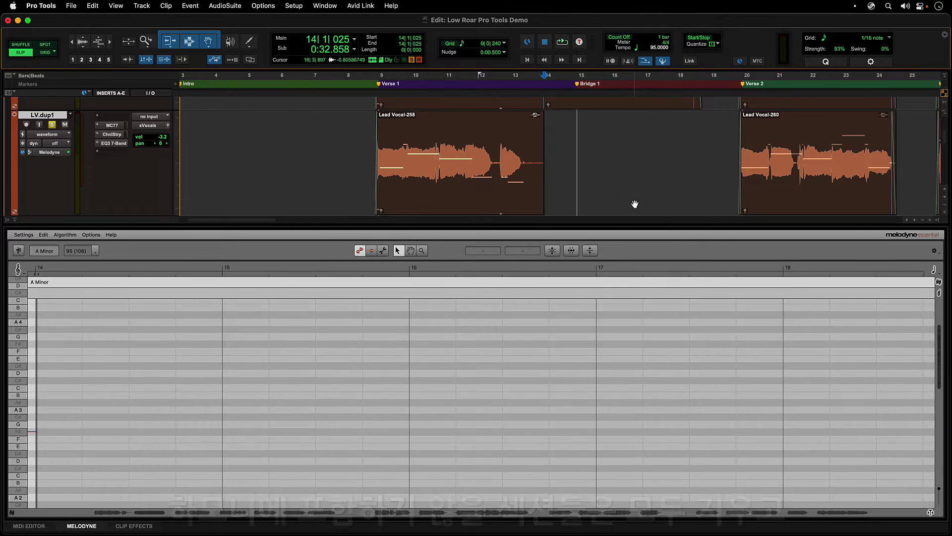
# - On the Lead Vocal-258 clip, raise the three B notes to D and a G note to B
pyautogui.click(464, 200)
pyautogui.moveTo(279, 395); pyautogui.dragTo(280, 378)
pyautogui.click(365, 392)
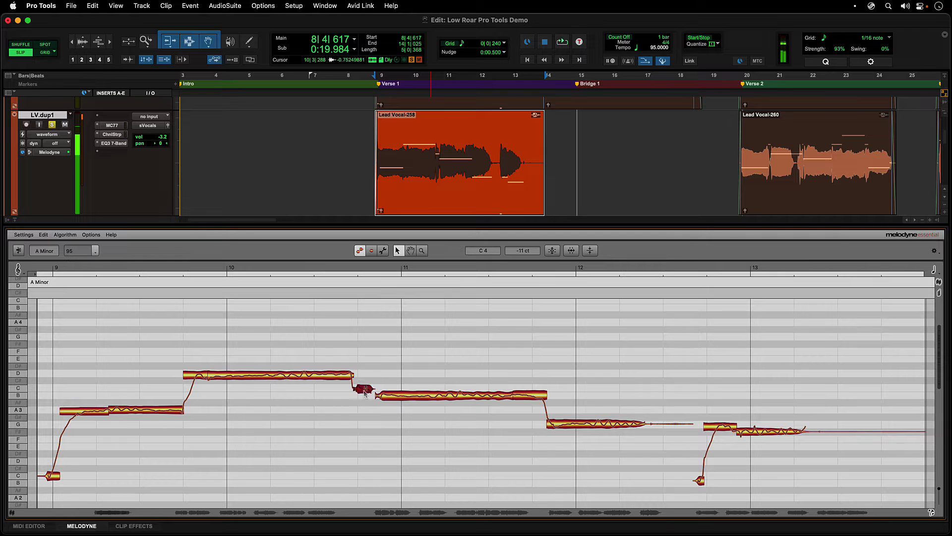
pyautogui.click(432, 399)
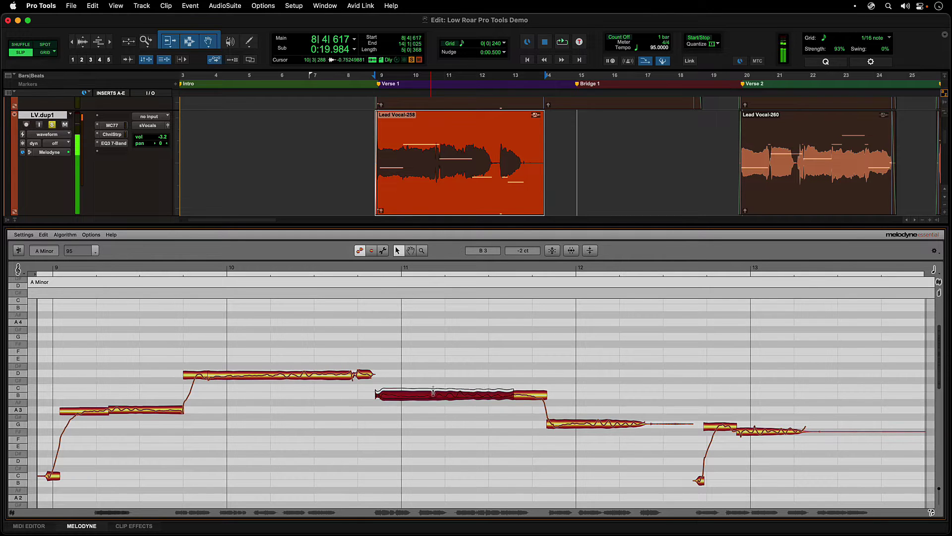
pyautogui.moveTo(431, 399); pyautogui.dragTo(439, 375)
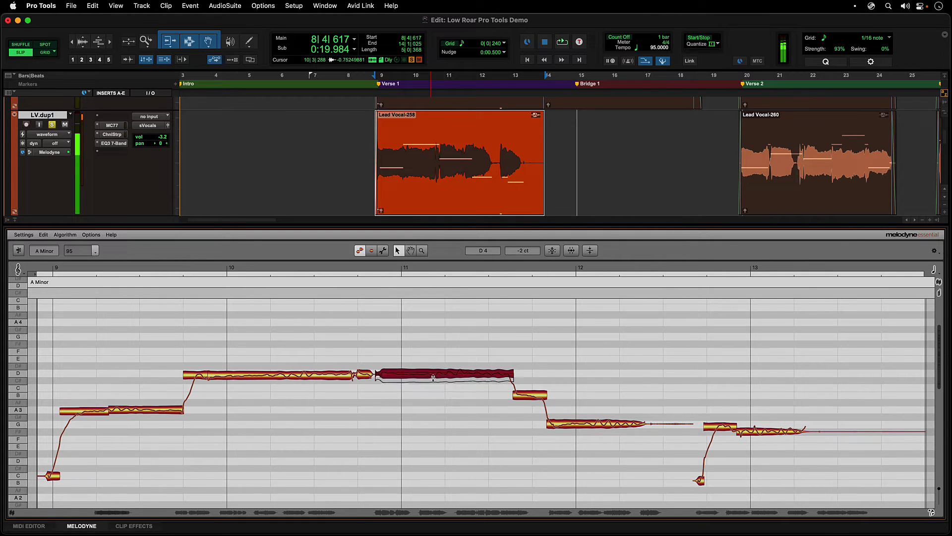
pyautogui.click(528, 397)
pyautogui.moveTo(528, 397); pyautogui.dragTo(528, 377)
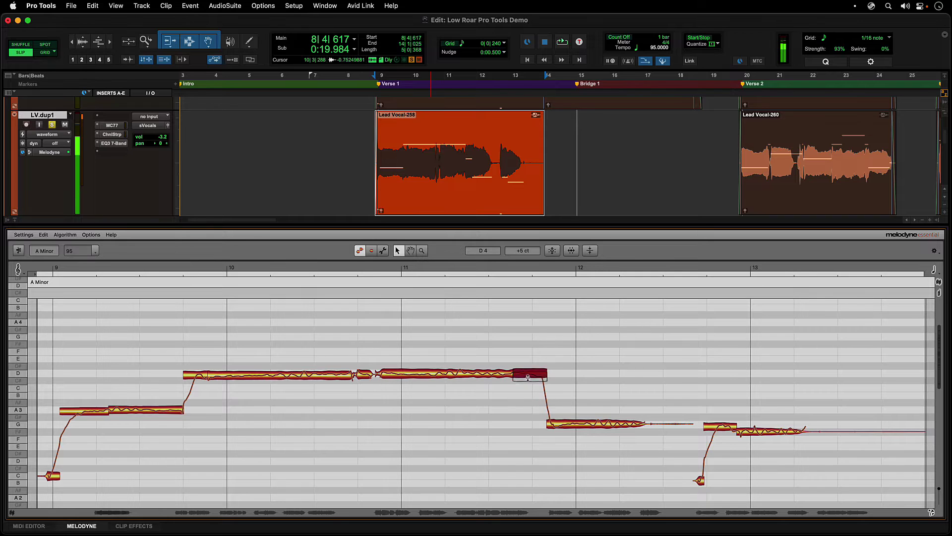
pyautogui.click(572, 422)
pyautogui.moveTo(572, 422); pyautogui.dragTo(573, 396)
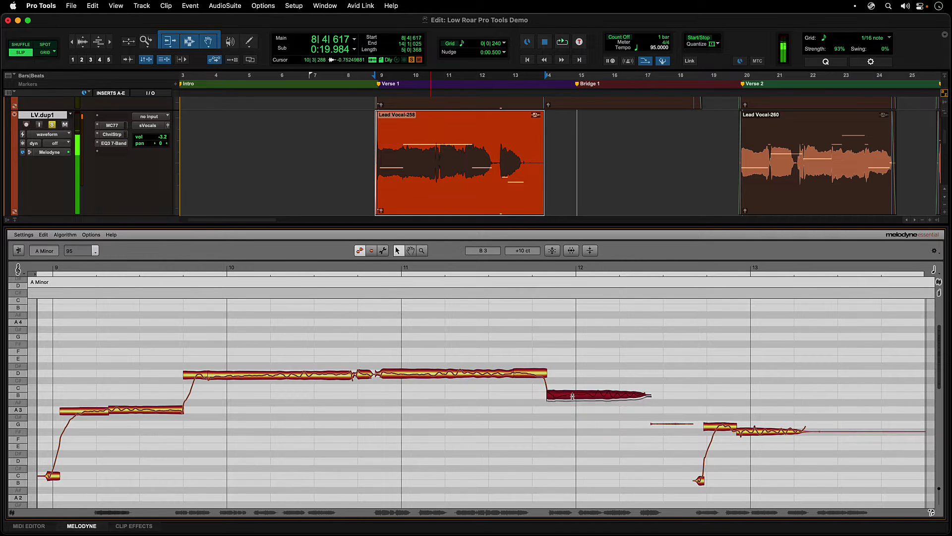
# - Raise the later G note to A3 and play back the retuned passage
pyautogui.click(719, 428)
pyautogui.moveTo(717, 430); pyautogui.dragTo(754, 409)
pyautogui.click(753, 428)
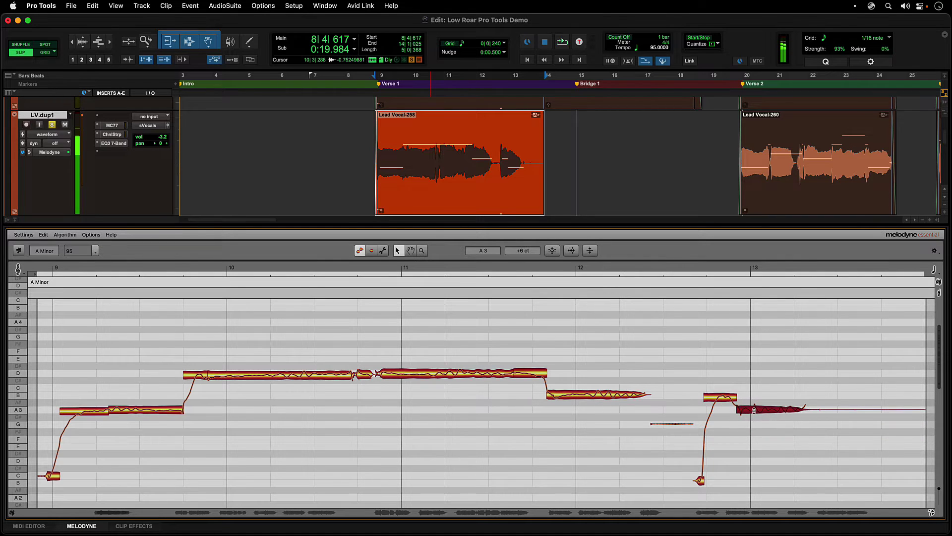
pyautogui.press('space')
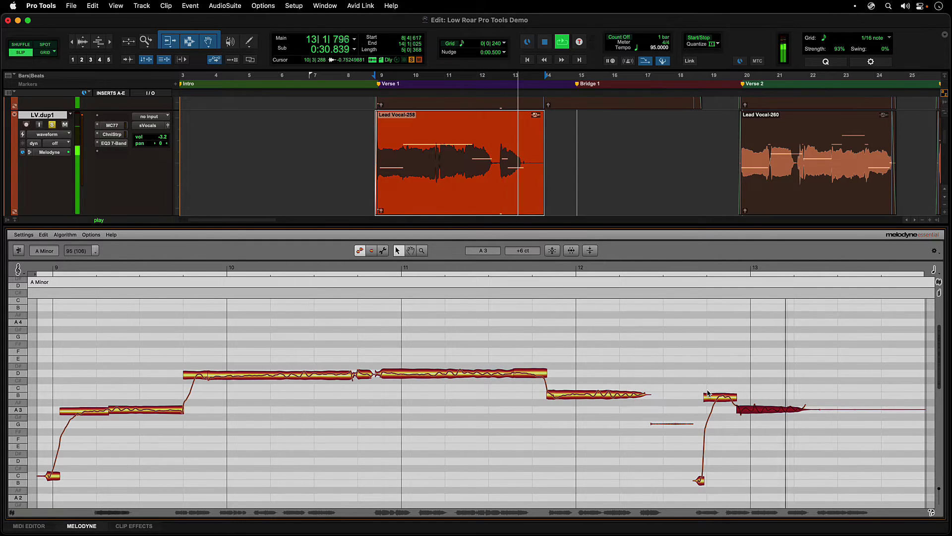
pyautogui.press('space')
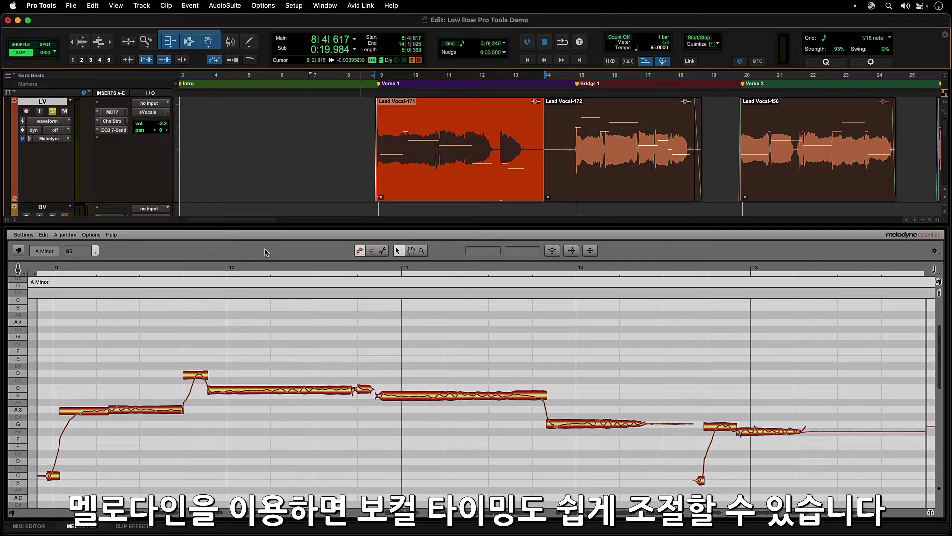
# - Try a stronger Quantize Time intensity, then cancel without applying it
pyautogui.click(569, 254)
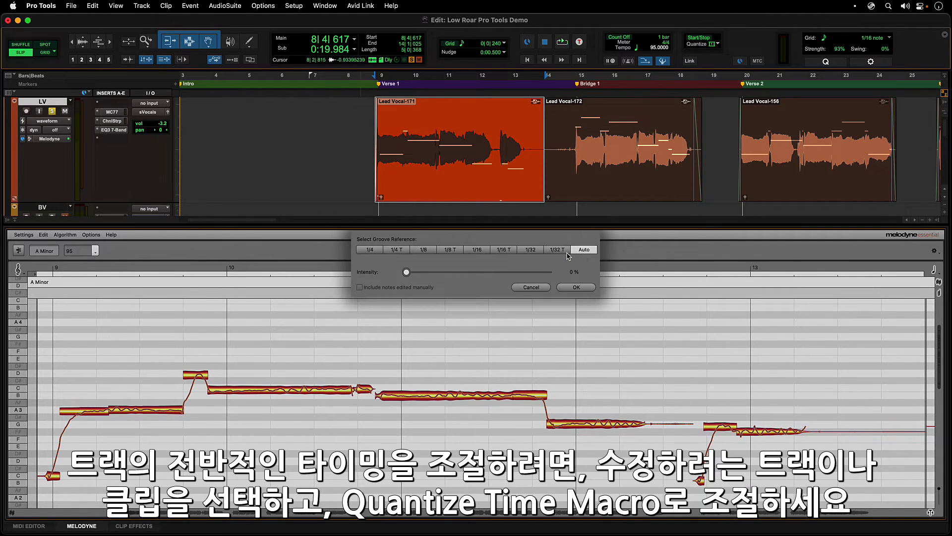
pyautogui.moveTo(477, 278); pyautogui.dragTo(502, 281)
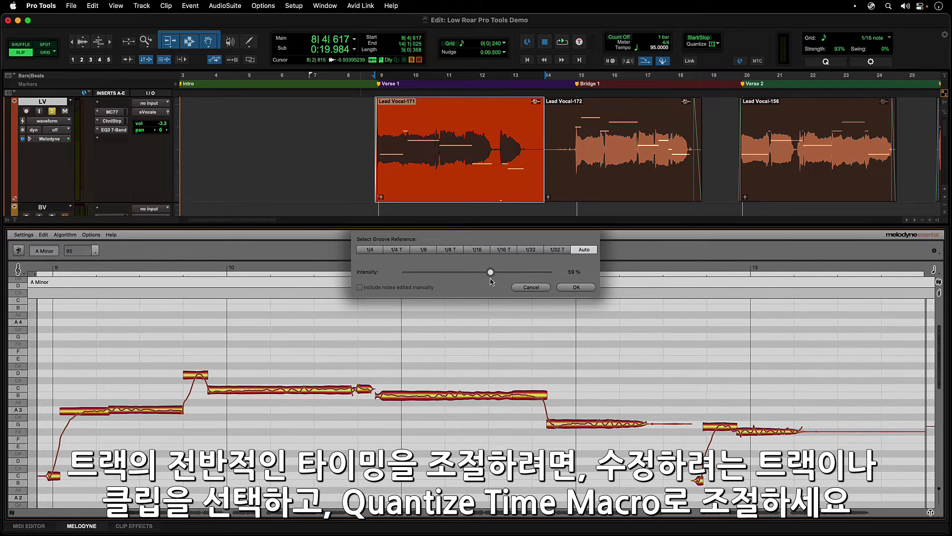
pyautogui.click(530, 287)
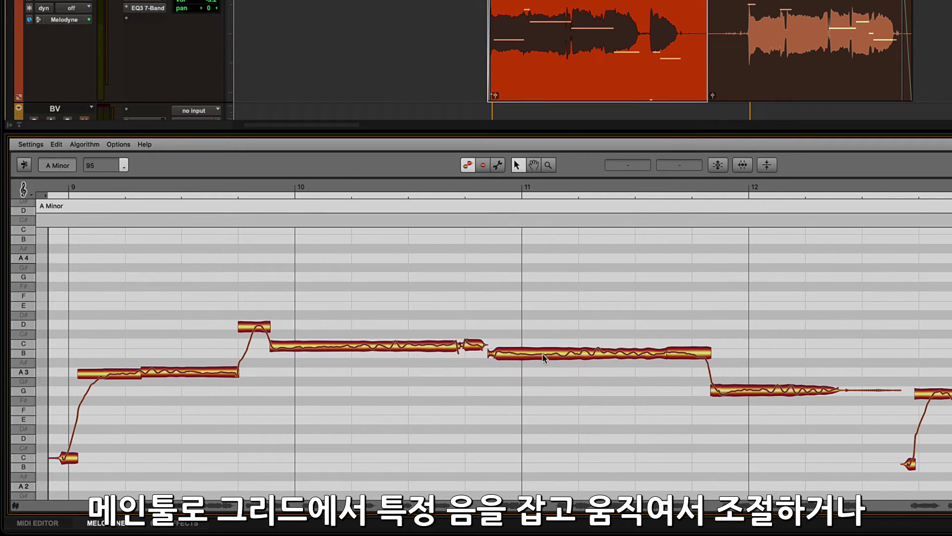
# - Shift the starts of the B3 and G3 notes slightly later
pyautogui.click(544, 357)
pyautogui.moveTo(507, 355); pyautogui.dragTo(552, 355)
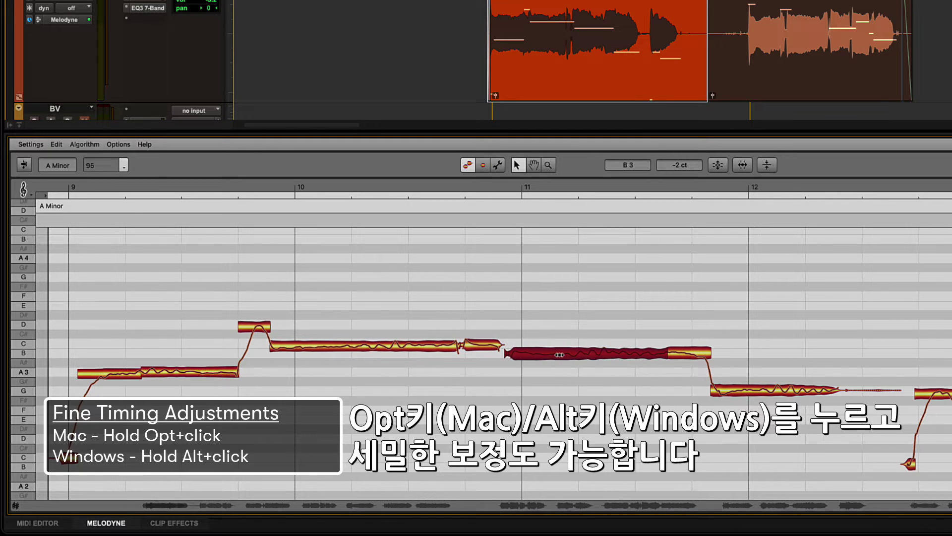
pyautogui.moveTo(711, 391)
pyautogui.mouseDown()
pyautogui.moveTo(744, 391)
pyautogui.moveTo(714, 397)
pyautogui.mouseUp()
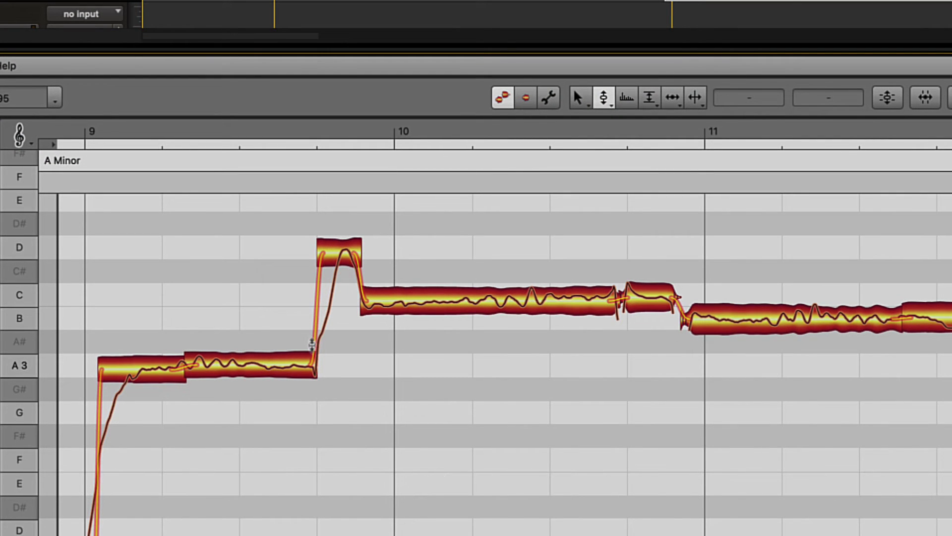
# - Smooth the A3-to-D transition with the Pitch Tool, then reduce the long B note's drift with the Pitch Drift Tool
pyautogui.click(311, 358)
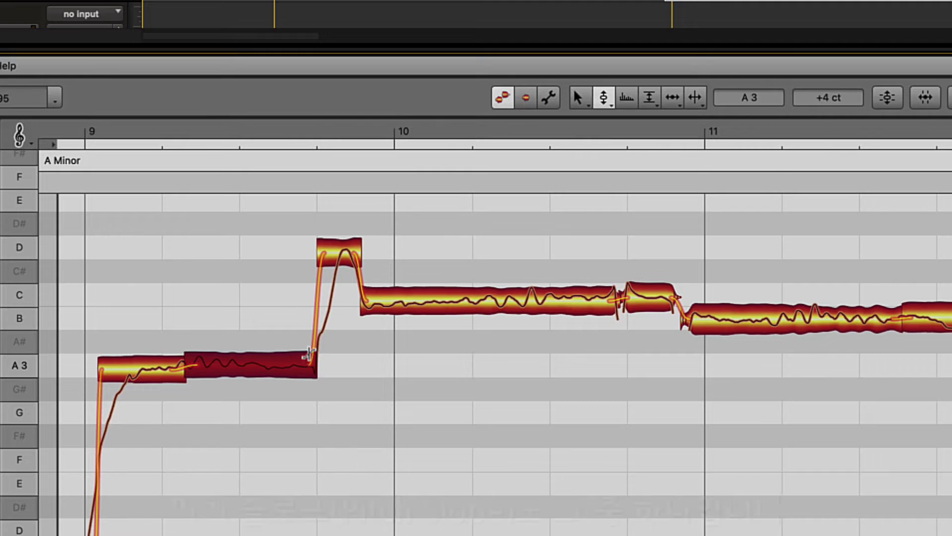
pyautogui.moveTo(308, 329); pyautogui.dragTo(280, 293)
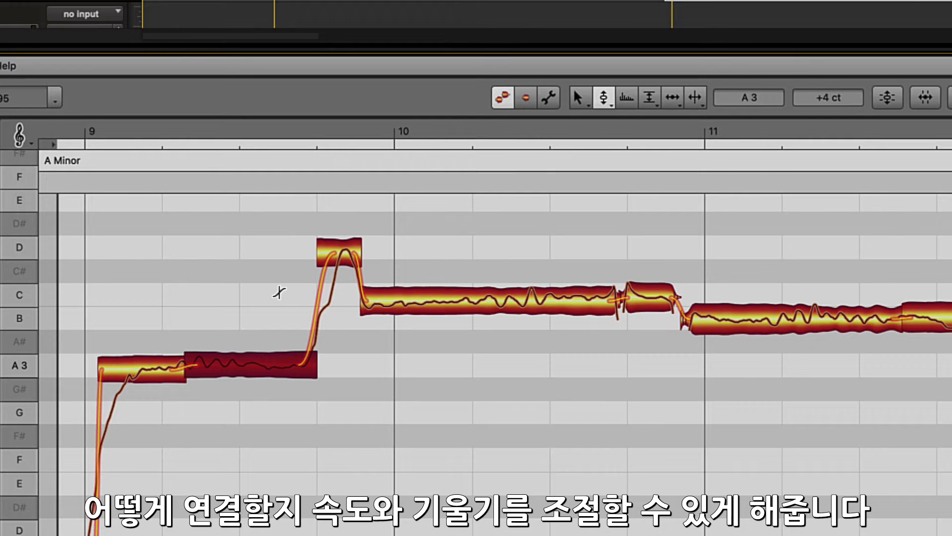
pyautogui.click(611, 108)
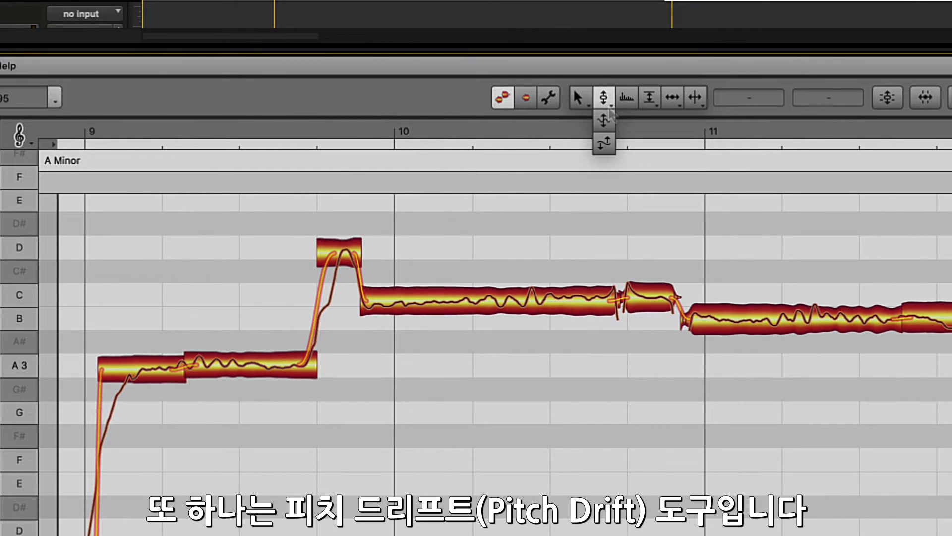
pyautogui.click(602, 145)
pyautogui.moveTo(500, 308); pyautogui.dragTo(491, 333)
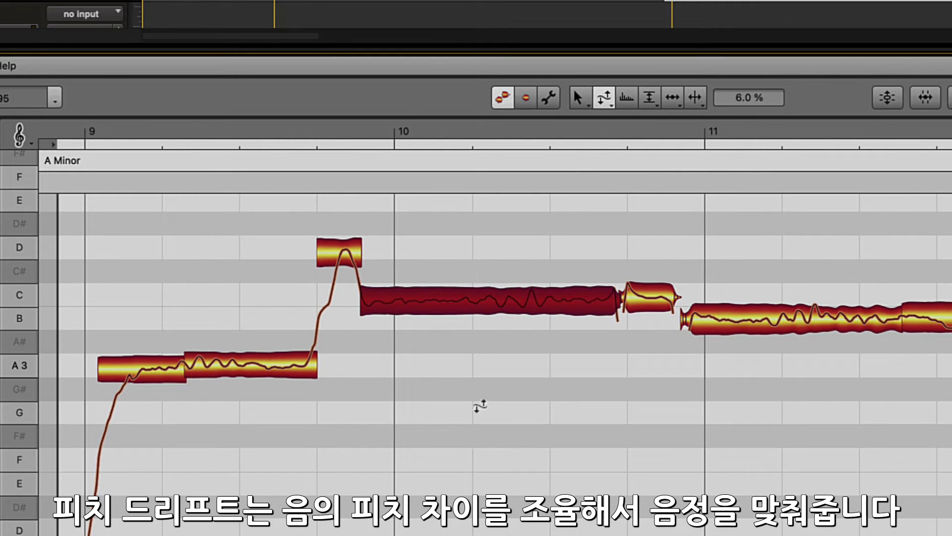
pyautogui.moveTo(478, 437); pyautogui.dragTo(478, 438)
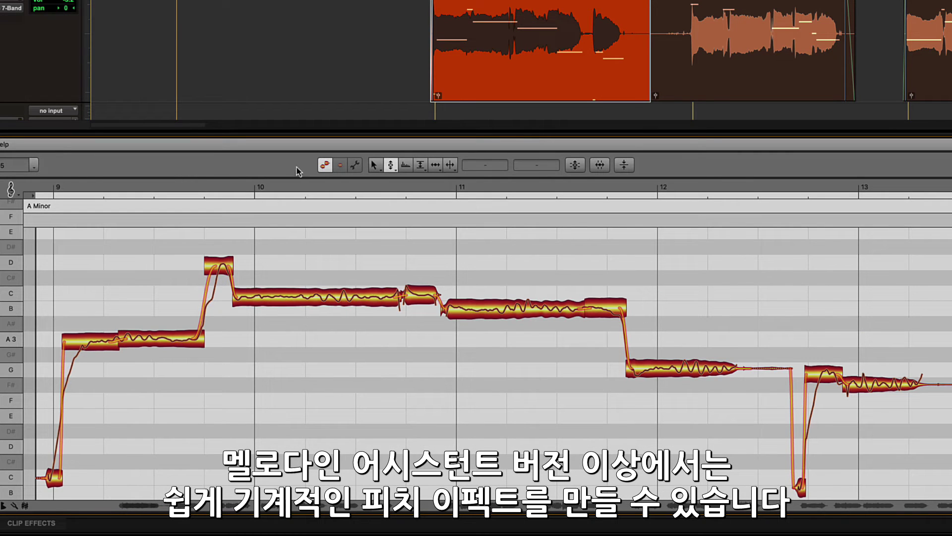
# - Remove pitch modulation from all lead vocal notes with the Pitch Modulation Tool, then play the robotic result
pyautogui.click(393, 171)
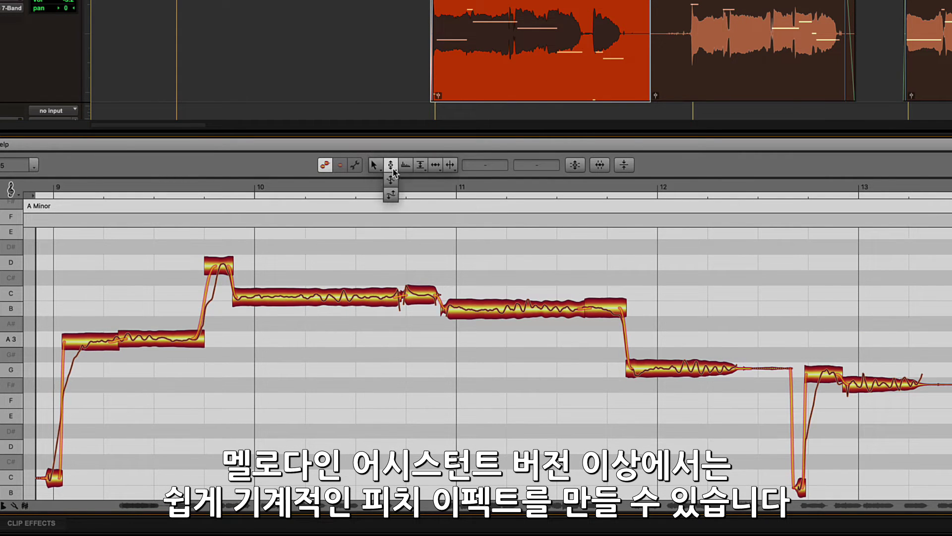
pyautogui.click(390, 187)
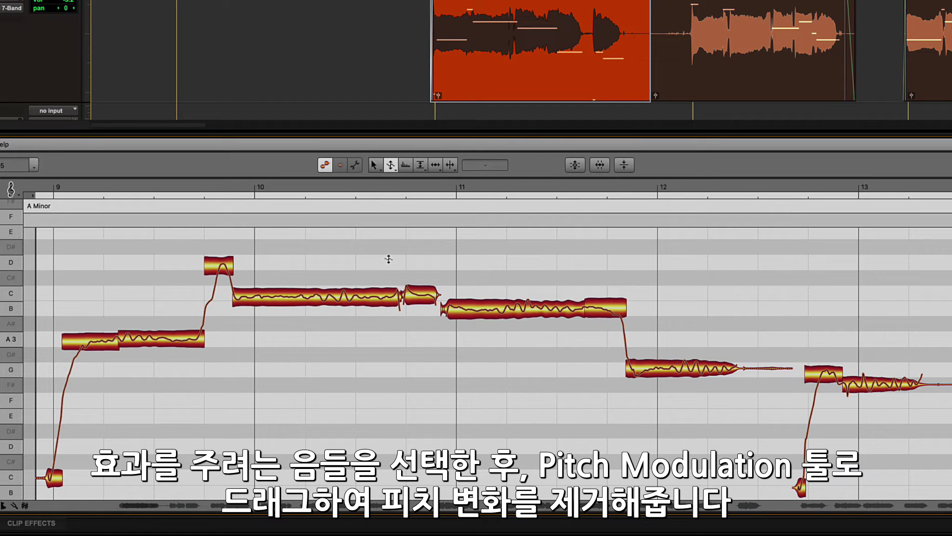
pyautogui.press('super+a')
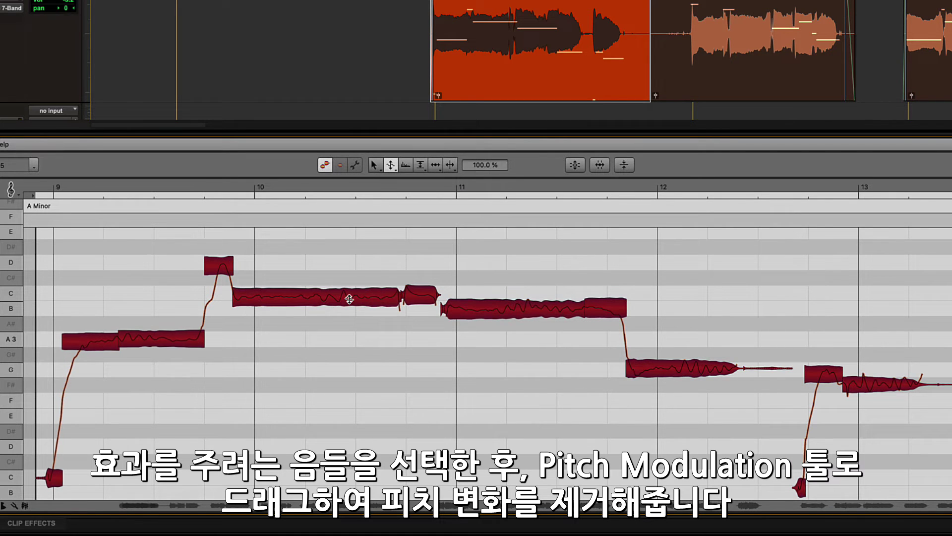
pyautogui.moveTo(349, 298); pyautogui.dragTo(341, 369)
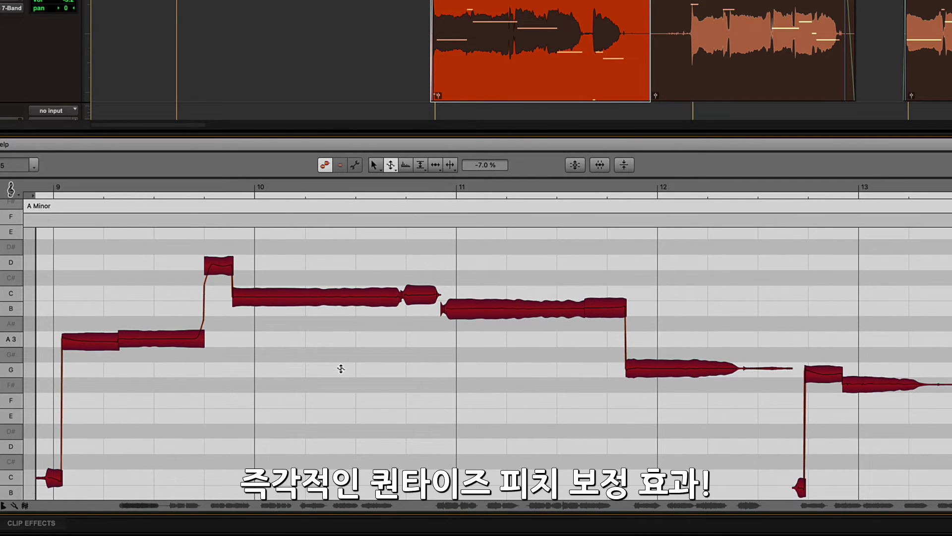
pyautogui.press('space')
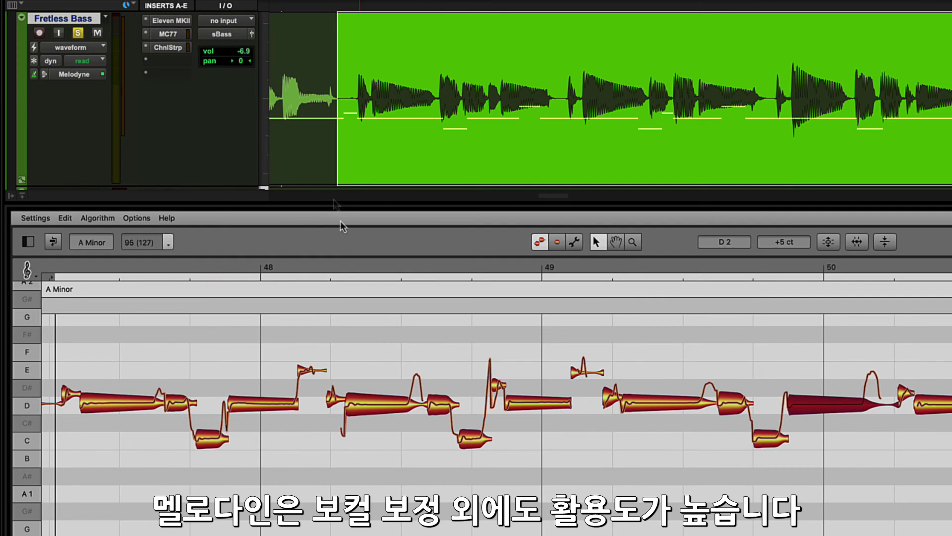
# - Lower a Fretless Bass D note slightly, select the other D notes in bars 49–50, and play the bass line
pyautogui.click(367, 406)
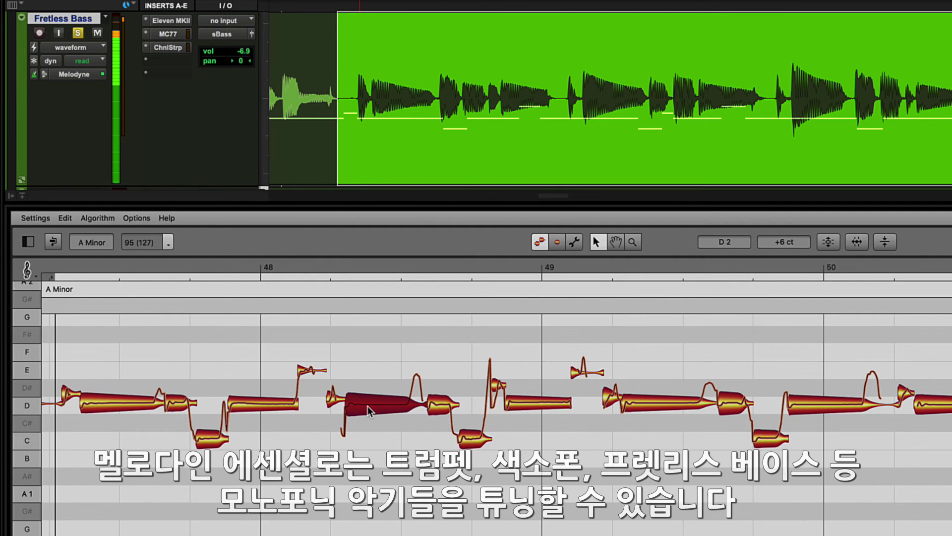
pyautogui.moveTo(367, 410); pyautogui.dragTo(370, 408)
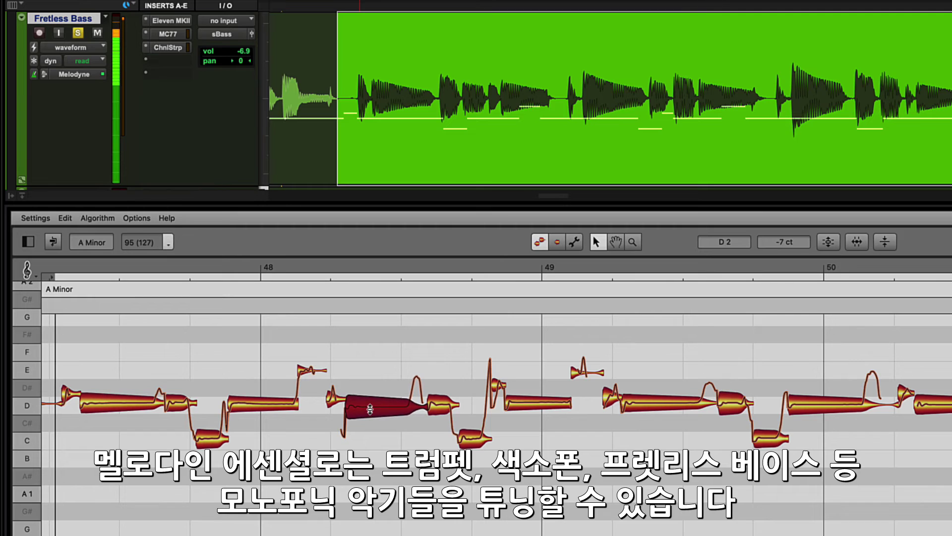
pyautogui.click(534, 404)
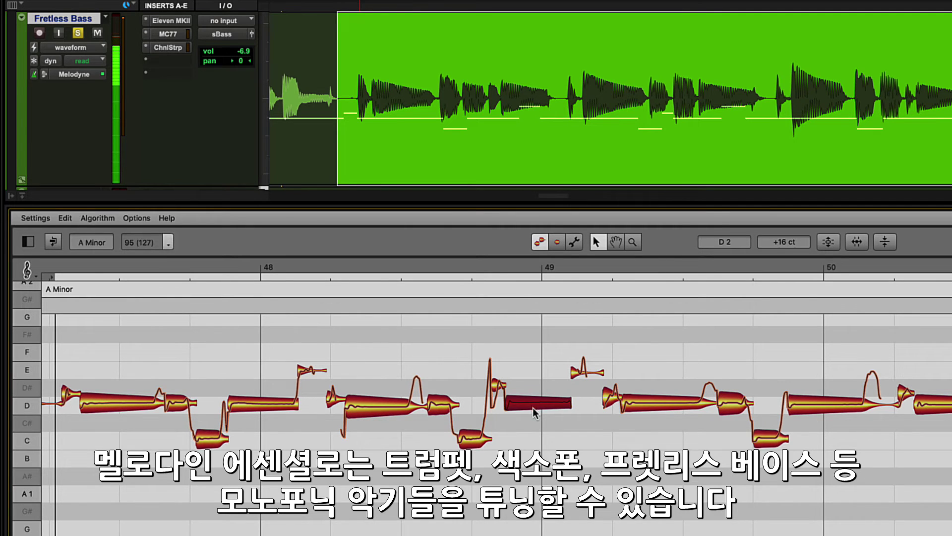
pyautogui.click(662, 406)
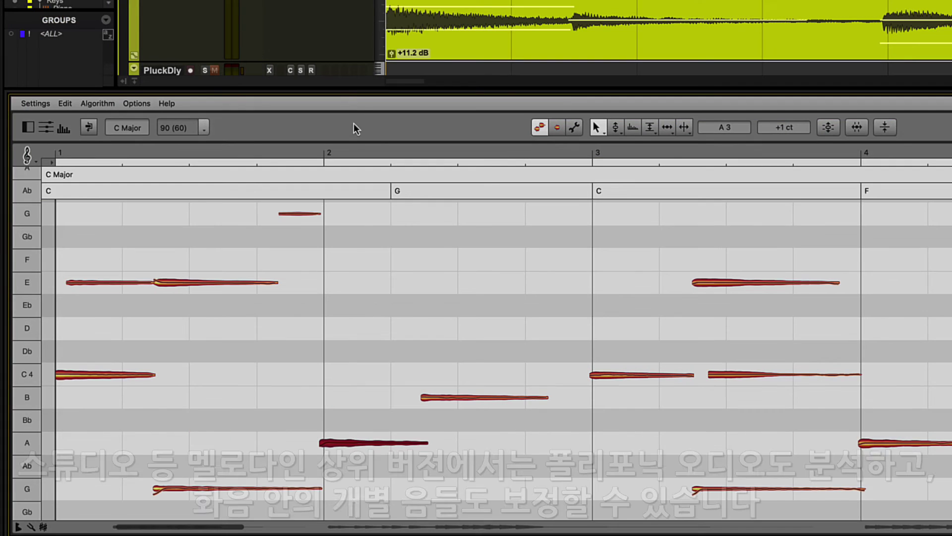
pyautogui.press('space')
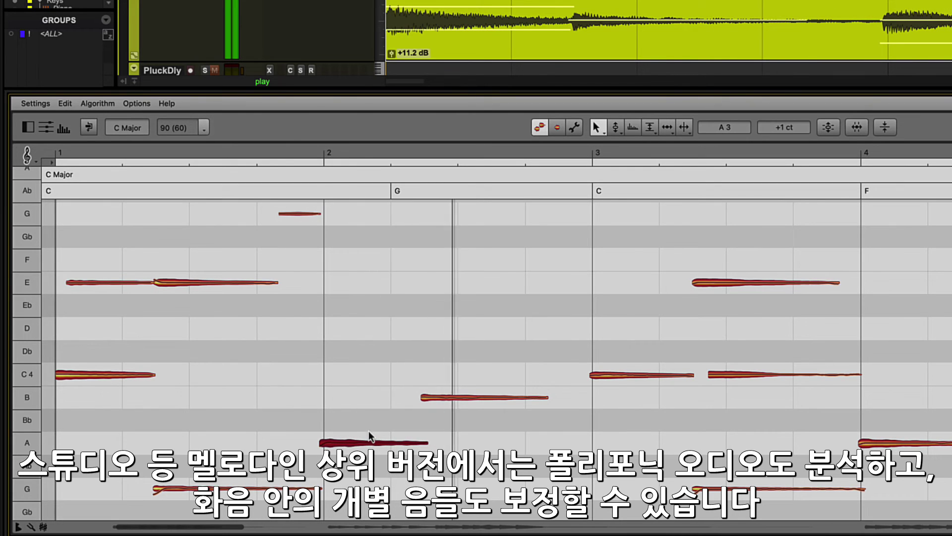
# - Raise the PluckDly A note at bar 2 to C4 and play the changed chord
pyautogui.press('space')
pyautogui.moveTo(349, 442); pyautogui.dragTo(357, 374)
pyautogui.press('space')
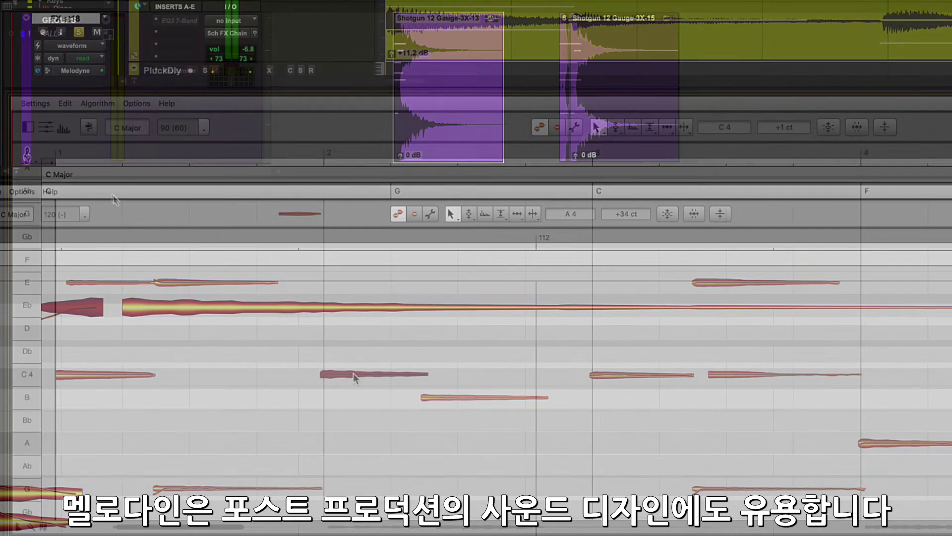
# - Lower the shotgun sound effect about three semitones to Gb4, playing it before and after
pyautogui.press('space')
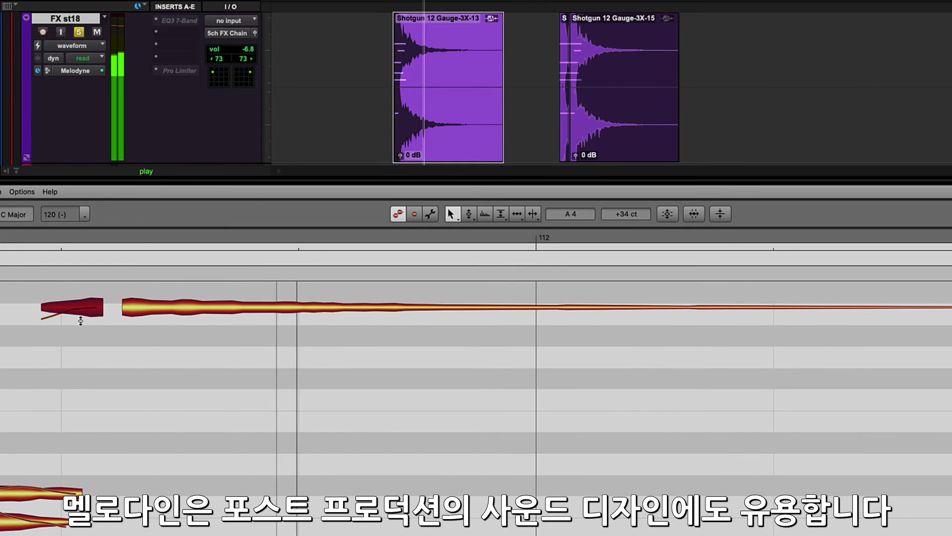
pyautogui.moveTo(85, 311); pyautogui.dragTo(79, 376)
pyautogui.press('space')
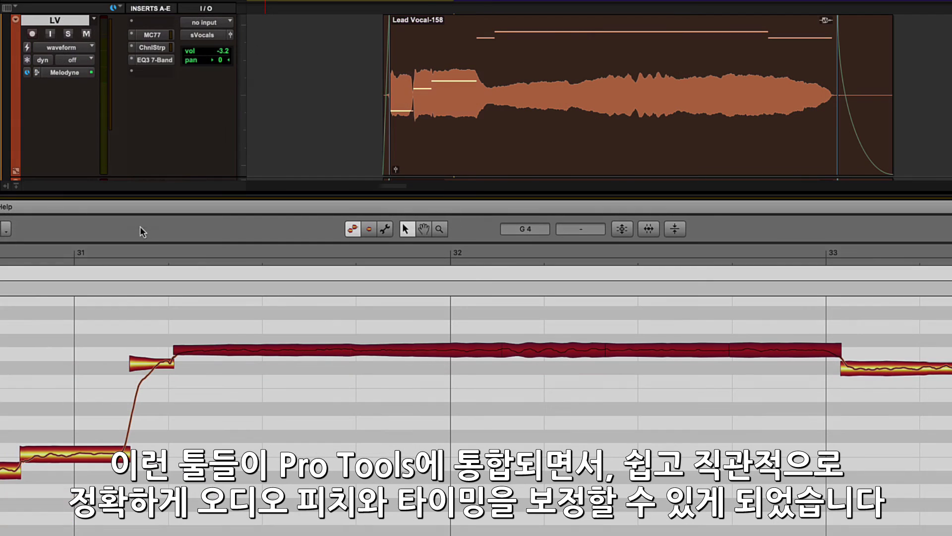
# - Play the lead vocal, nudge the long sustained G4 note slightly down, and play it again
pyautogui.press('space')
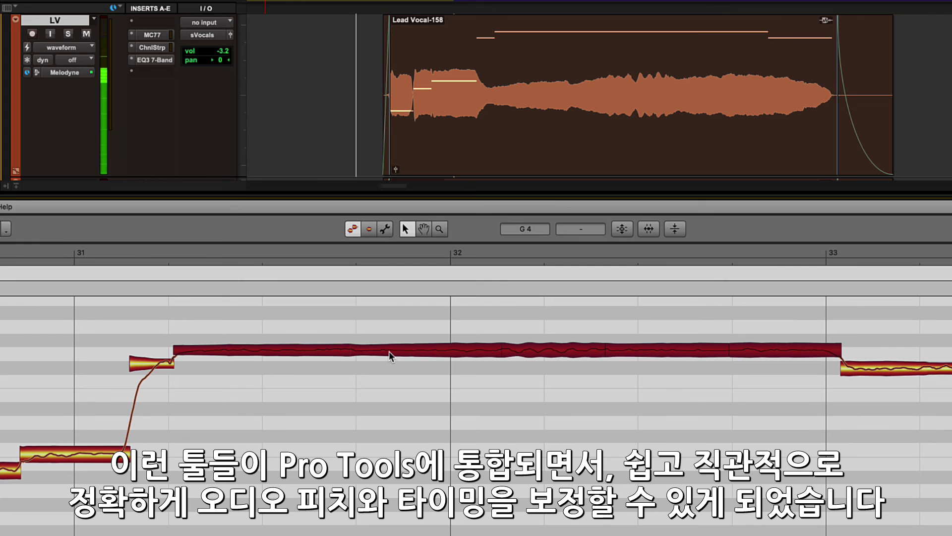
pyautogui.moveTo(388, 353); pyautogui.dragTo(388, 355)
pyautogui.press('space')
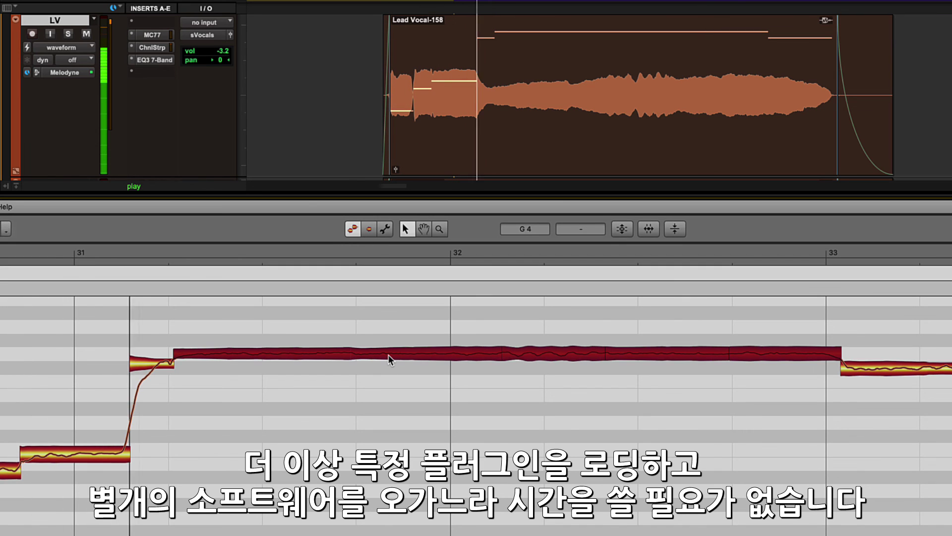